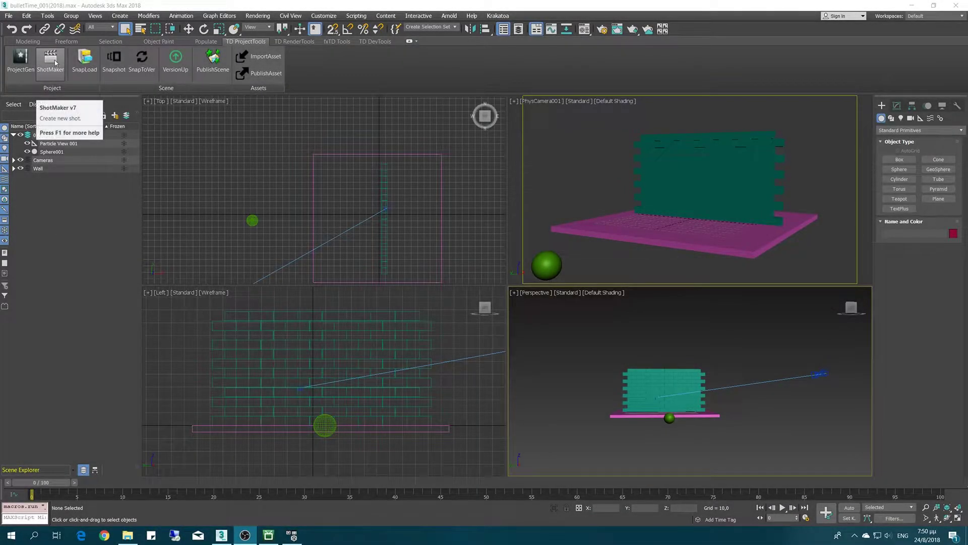
Step: In Shot Maker, set Seq # and Num # to 001 and create shot 001_001
left_click(51, 60)
type("wall")
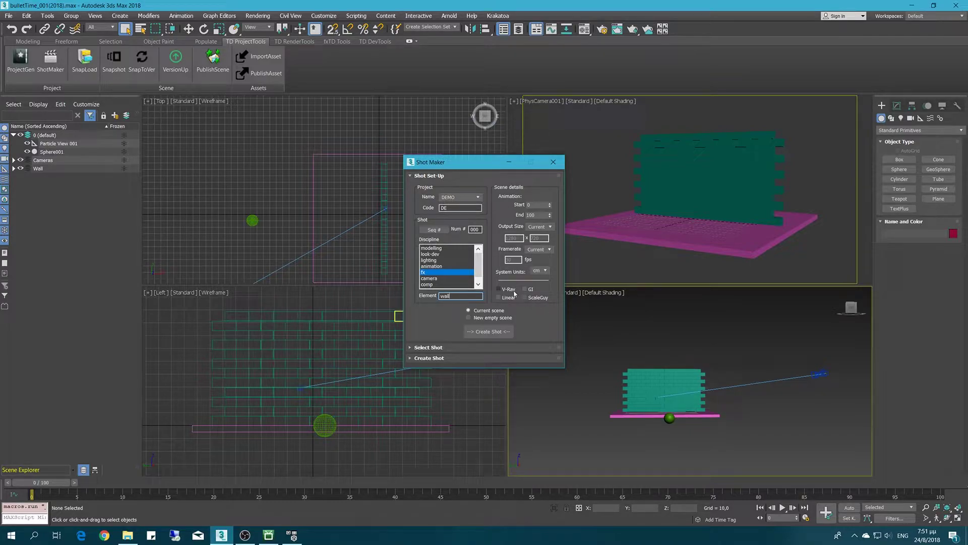
left_click(488, 331)
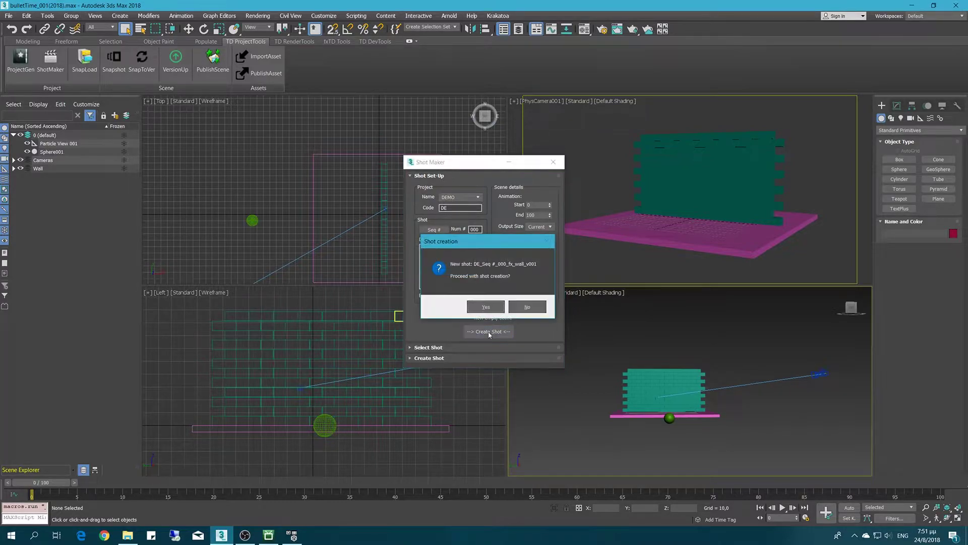
left_click(541, 309)
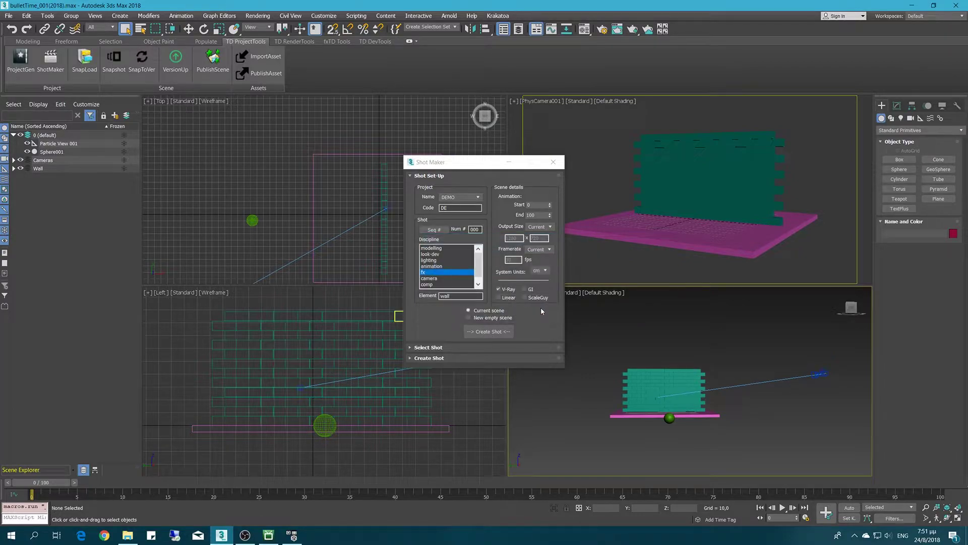
left_click(435, 230)
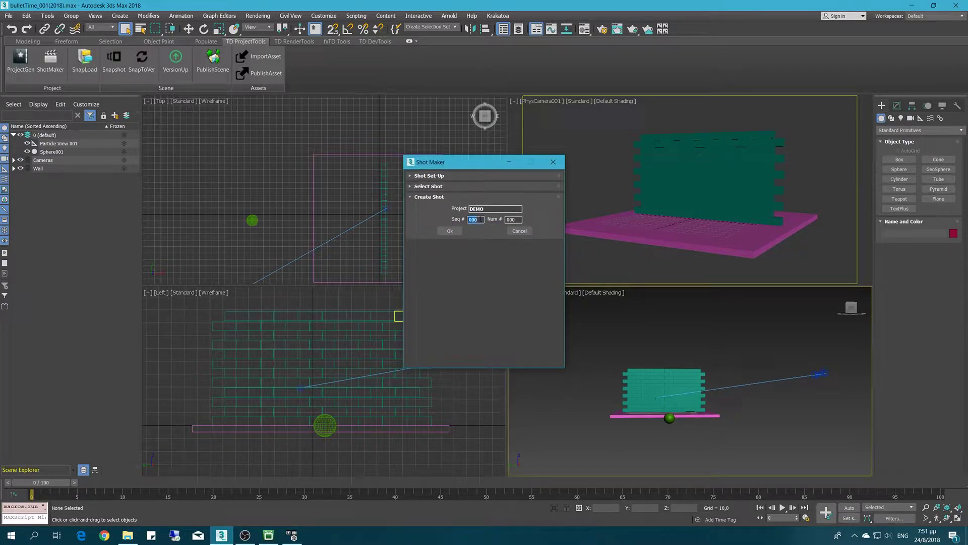
left_click(450, 230)
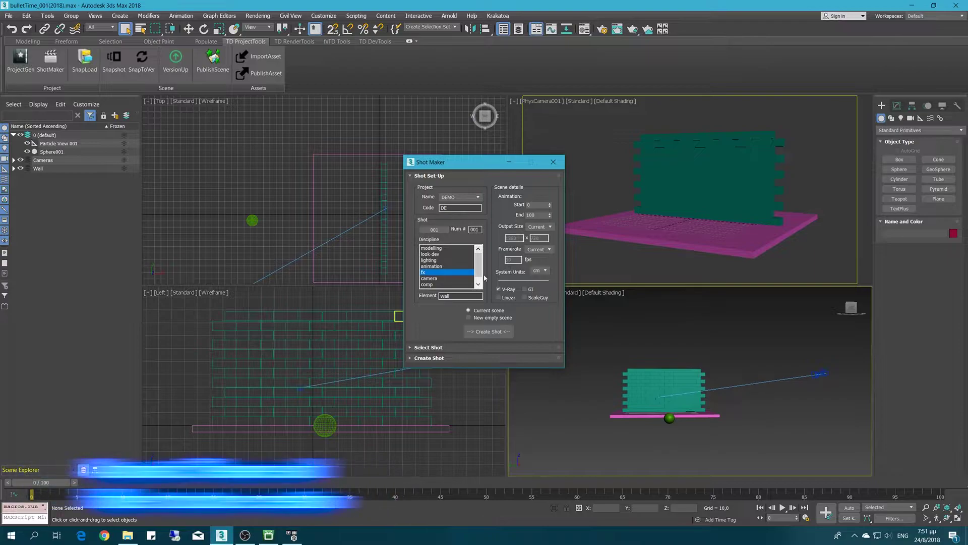
left_click(488, 331)
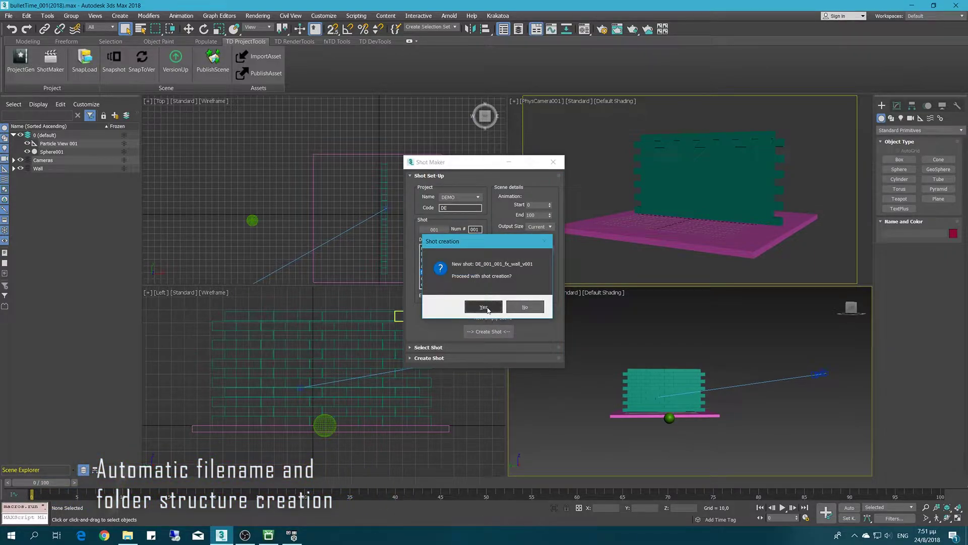
left_click(483, 306)
Step: Browse DEMO > shots > 001_001 > fx > wall > snapshots to check the new shot folders
double_click(424, 174)
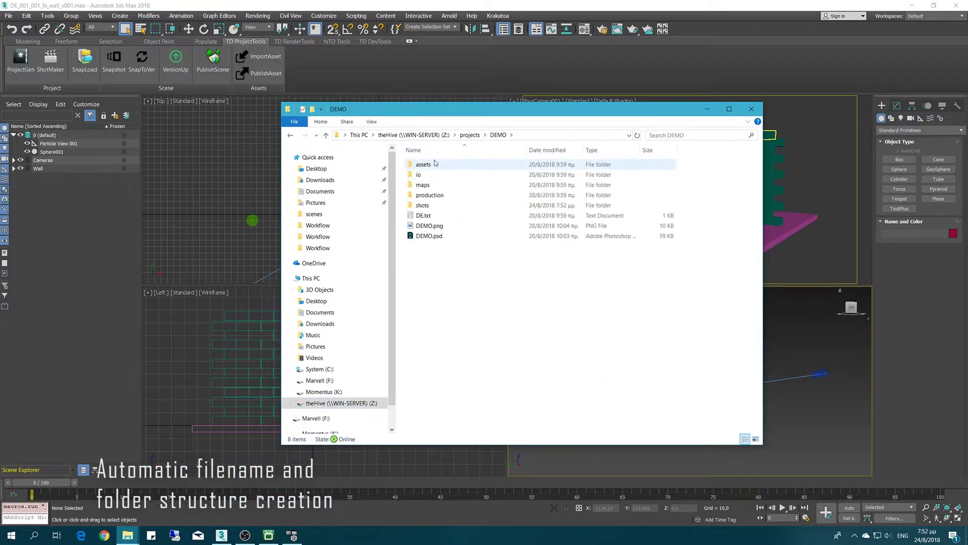
double_click(426, 205)
double_click(424, 164)
double_click(426, 196)
double_click(421, 165)
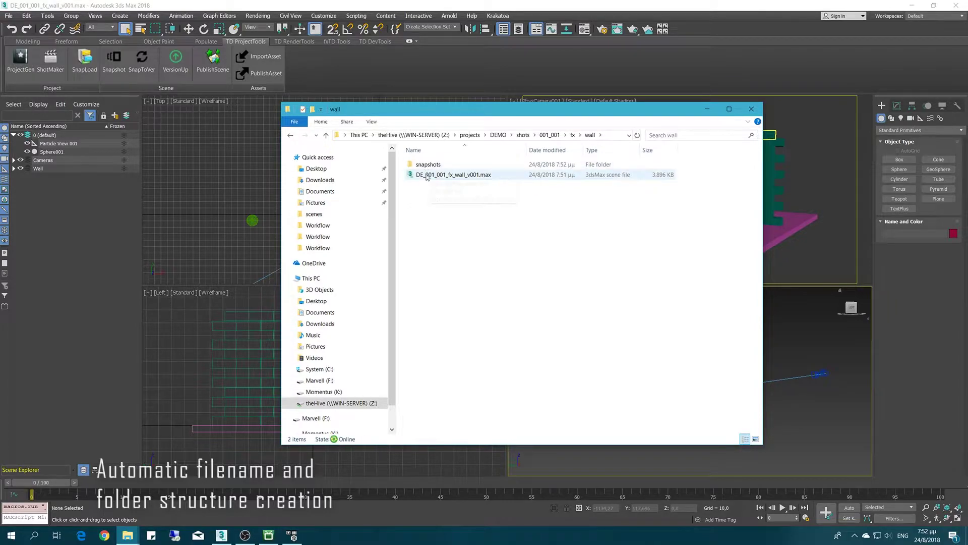
double_click(426, 164)
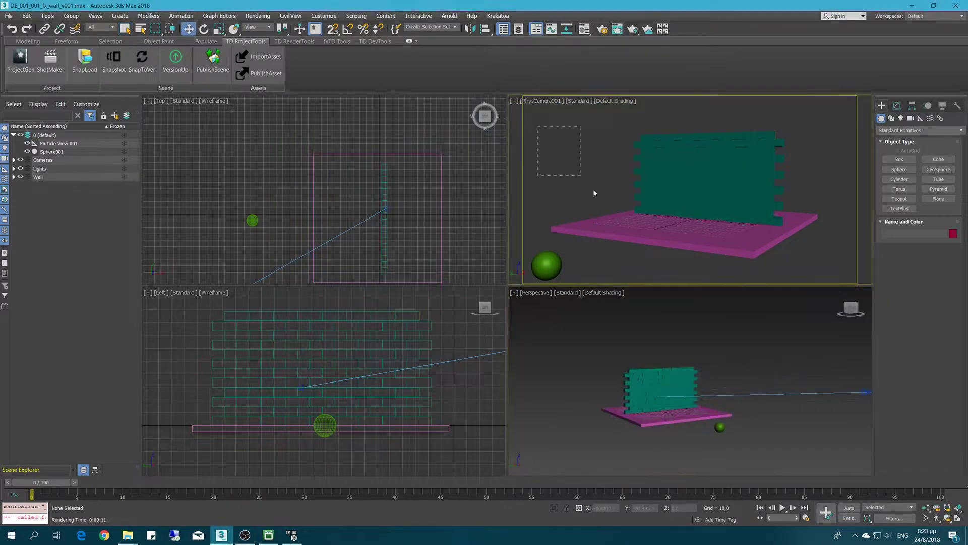
Step: Assign a default VRayMtl to all the bricks on the Wall layer
double_click(38, 177)
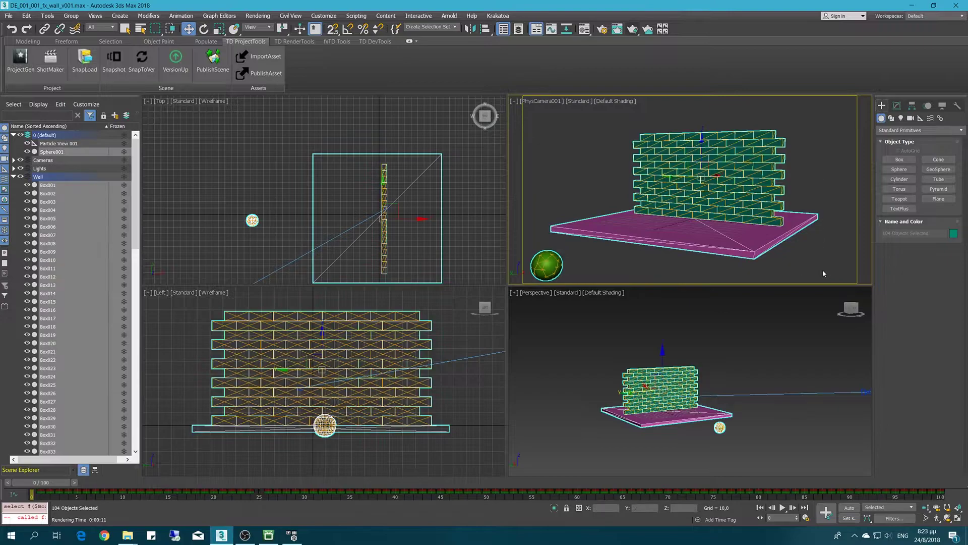
key("m")
left_click(522, 256)
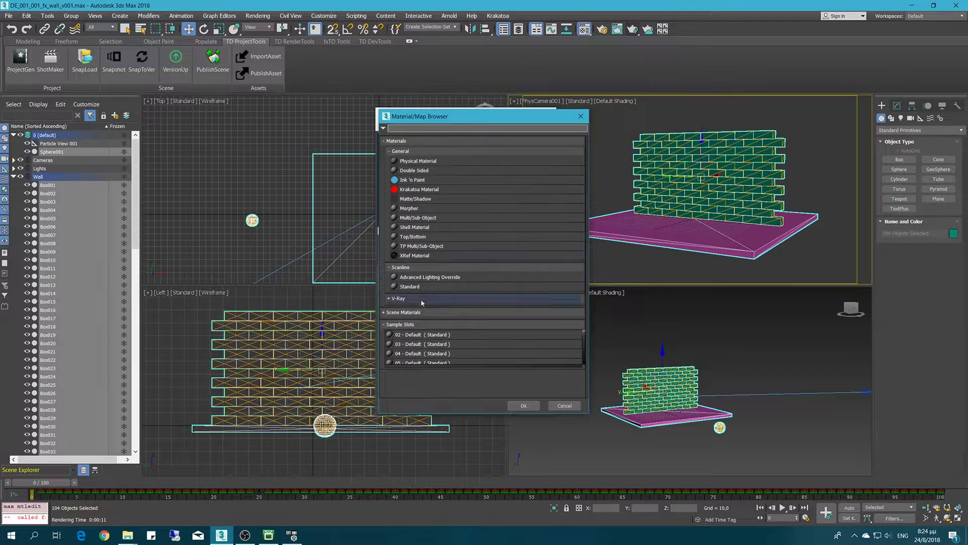
left_click(398, 298)
scroll(444, 332, "down", 2)
double_click(429, 377)
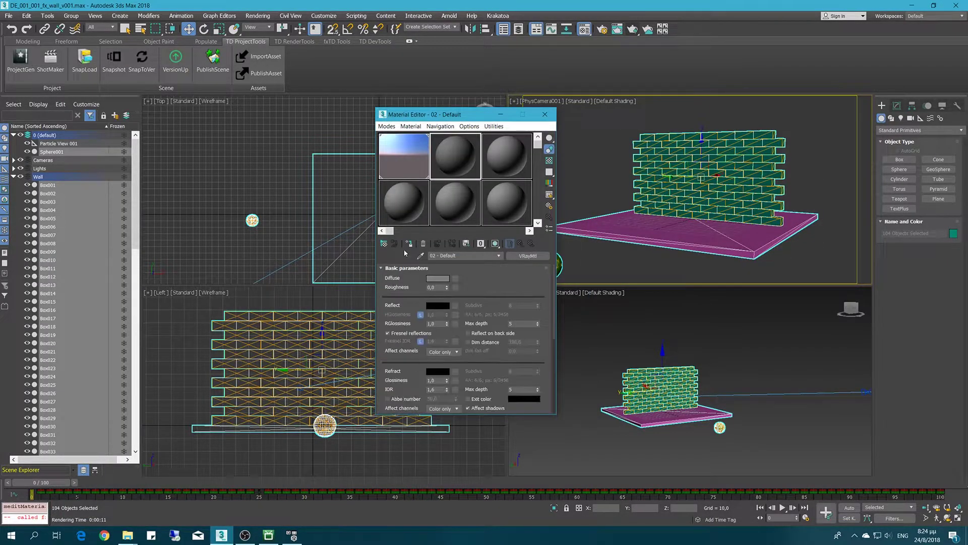
left_click(409, 244)
left_click(545, 114)
Step: Save snapshot take t002 with the note 'Apply default material'
left_click(114, 60)
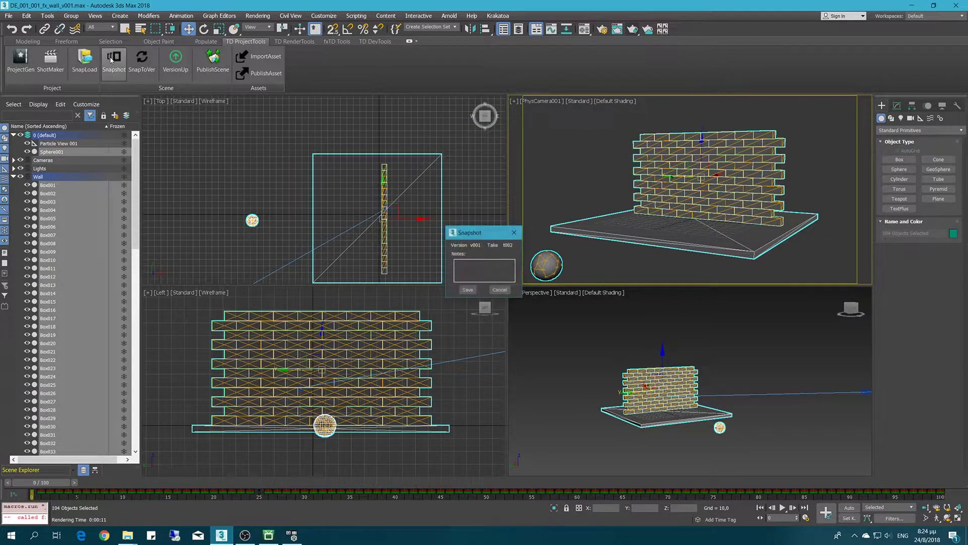
type("Apply default ")
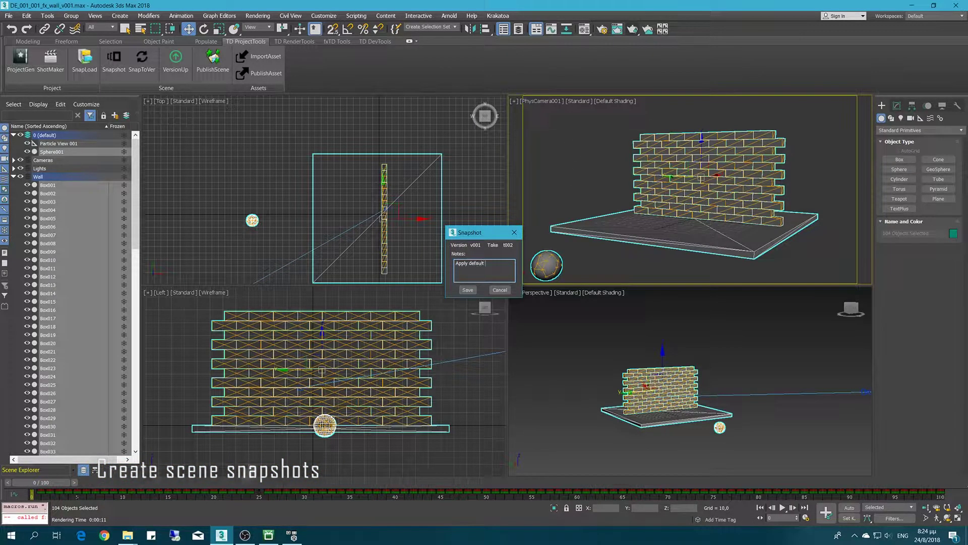
type("material")
left_click(471, 291)
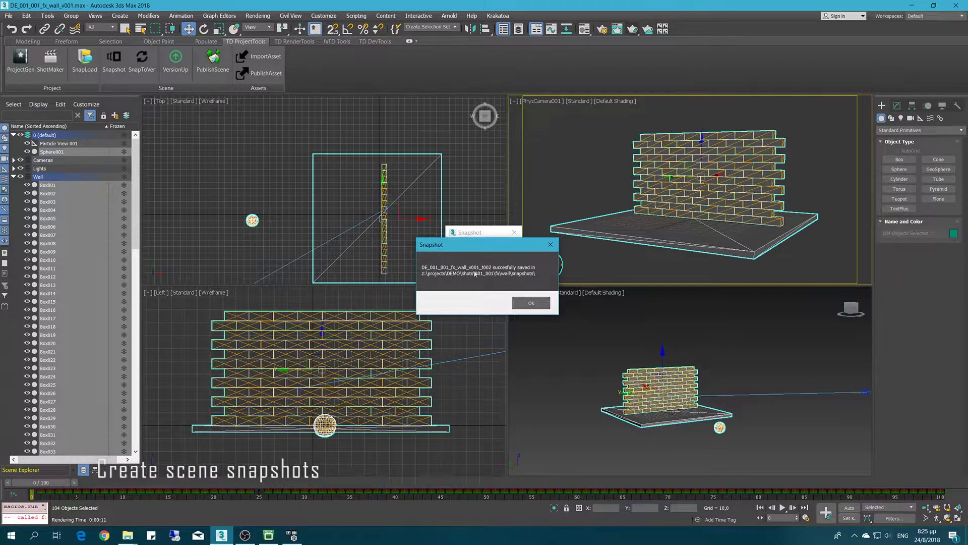
left_click(531, 303)
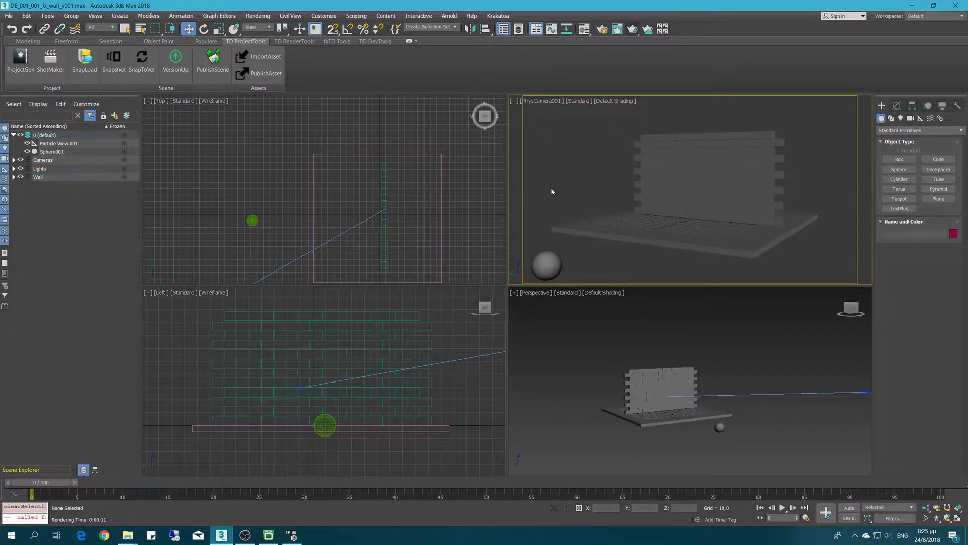
Step: Reload wall take t002, discarding unsaved changes, and promote it over the scene version
left_click(11, 30)
left_click(264, 168)
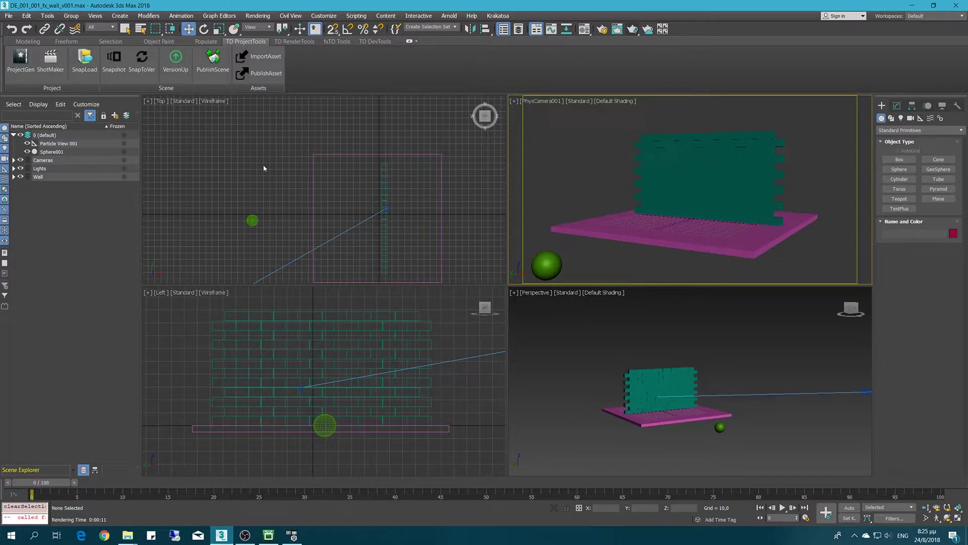
left_click(75, 68)
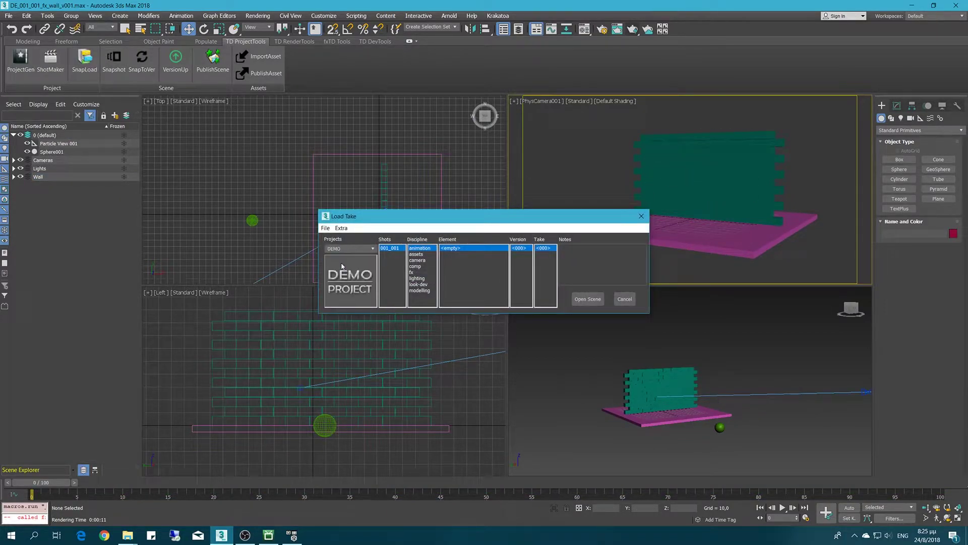
left_click(541, 253)
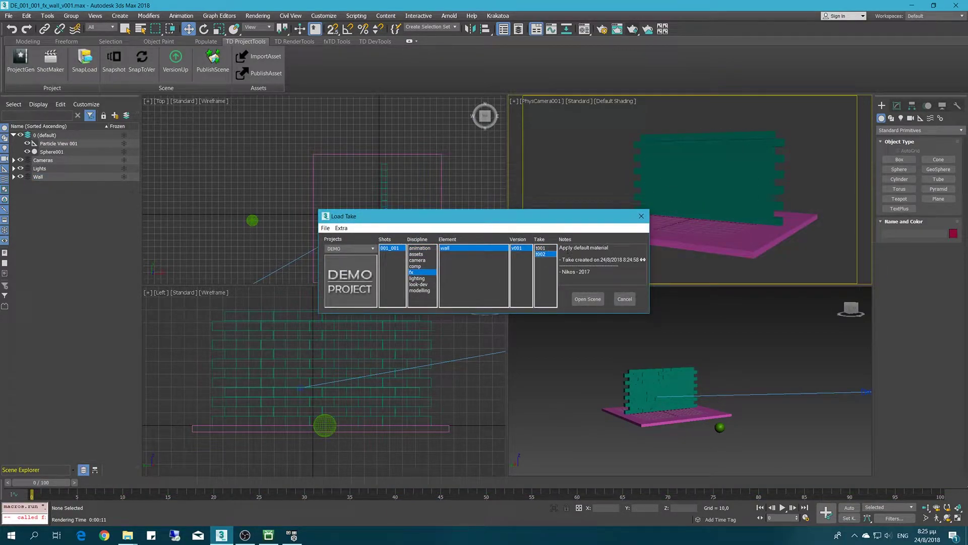
left_click(587, 298)
left_click(484, 281)
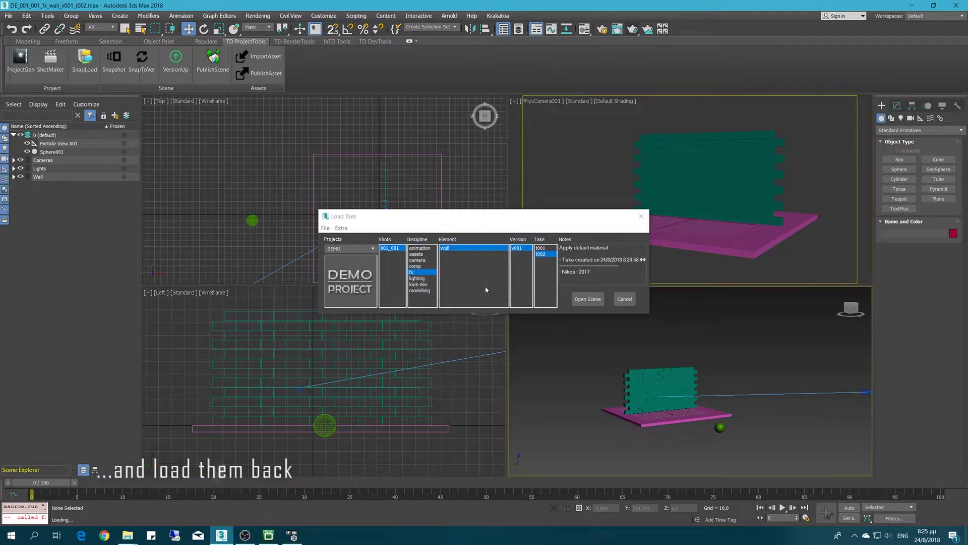
left_click(455, 293)
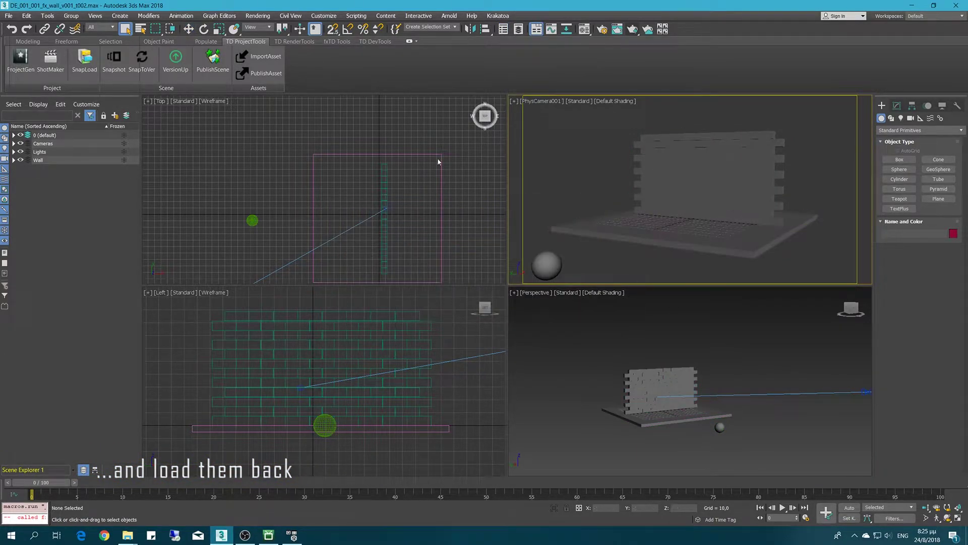
left_click(142, 59)
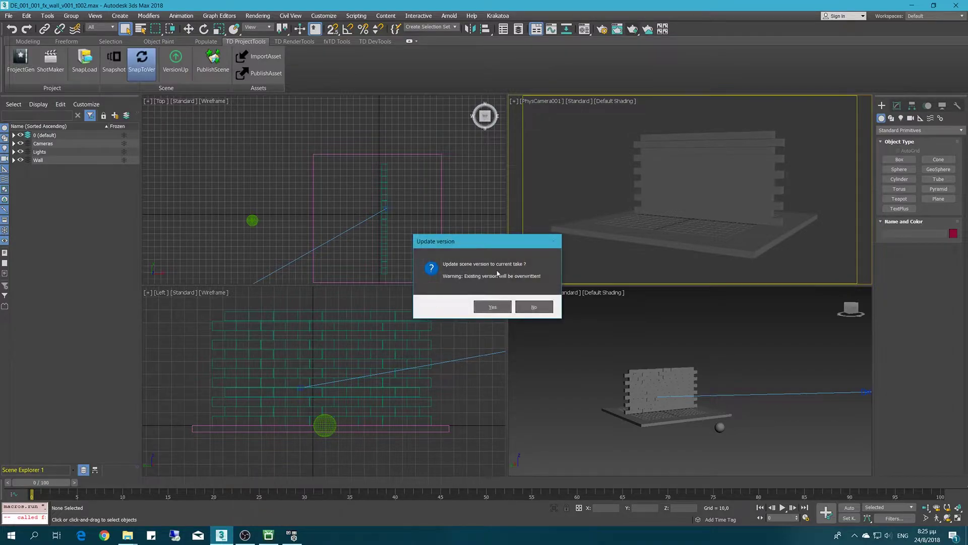
left_click(505, 305)
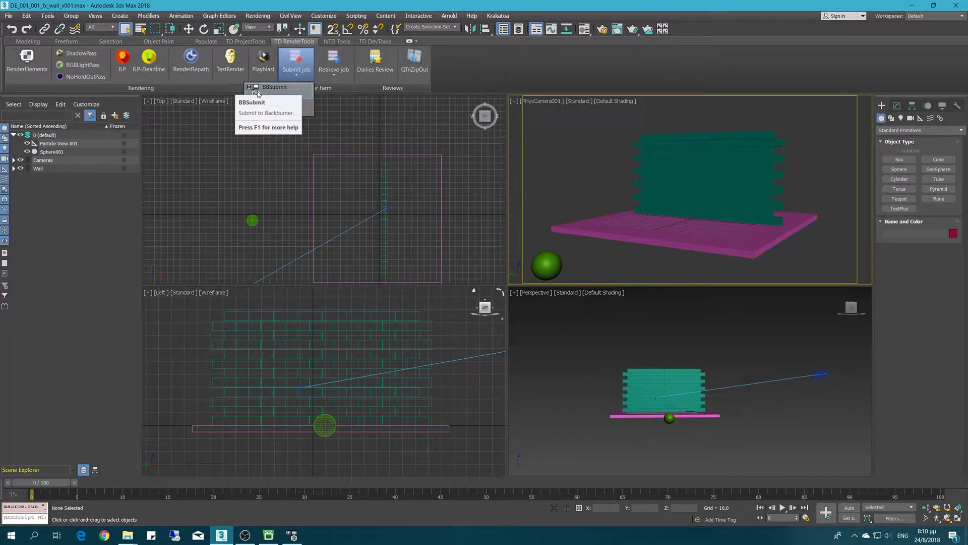
Step: Submit the wall render job to Backburner and view its job summary
left_click(257, 91)
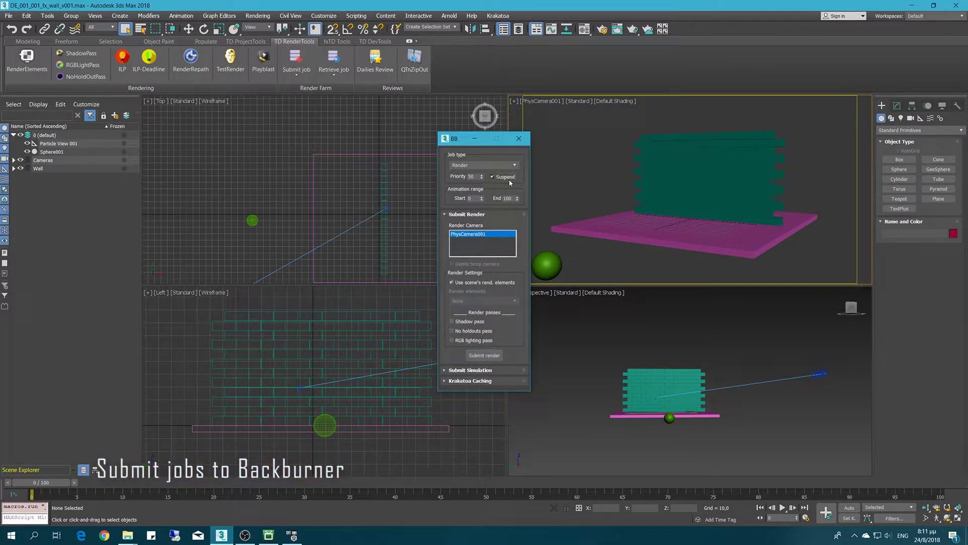
left_click(484, 355)
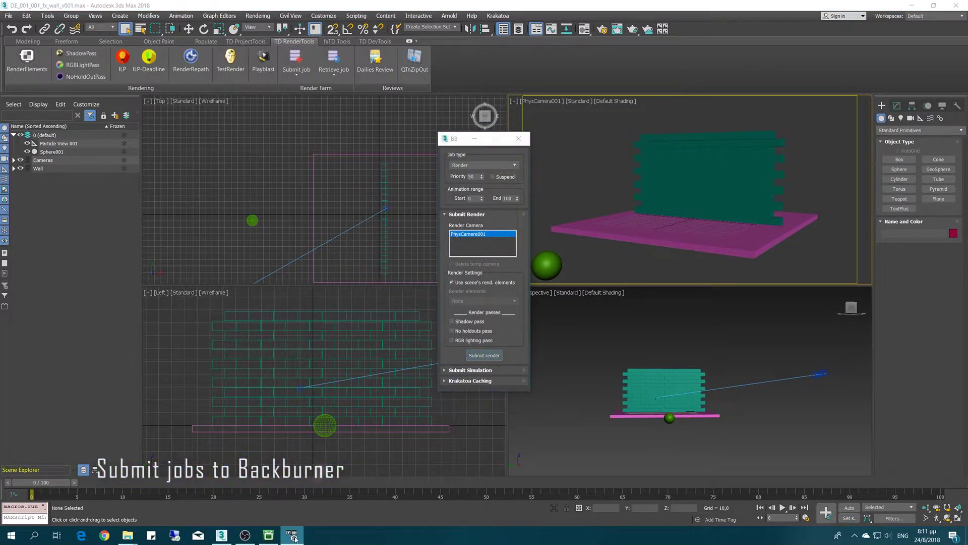
left_click(140, 98)
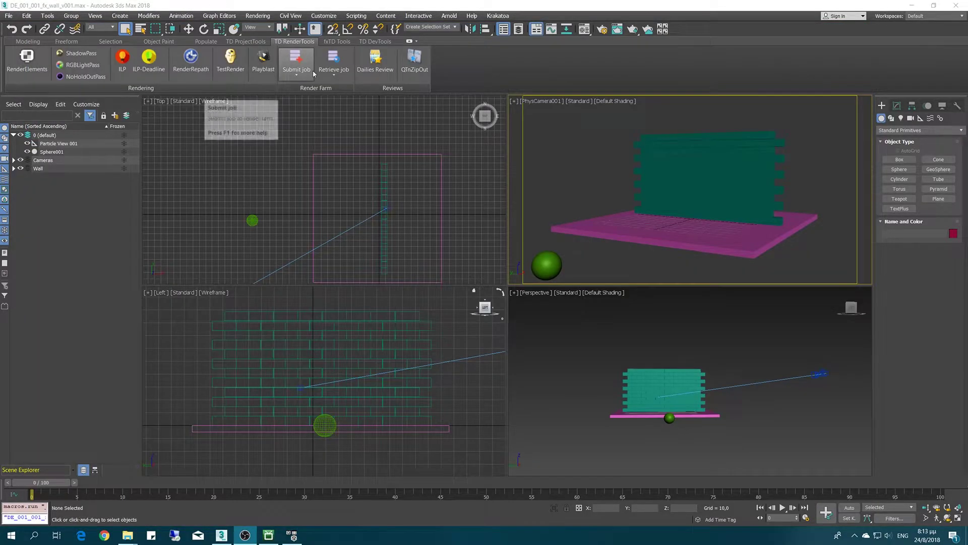
Step: Submit the PhysCamera001 render job to Deadline via DLSubmit
left_click(296, 74)
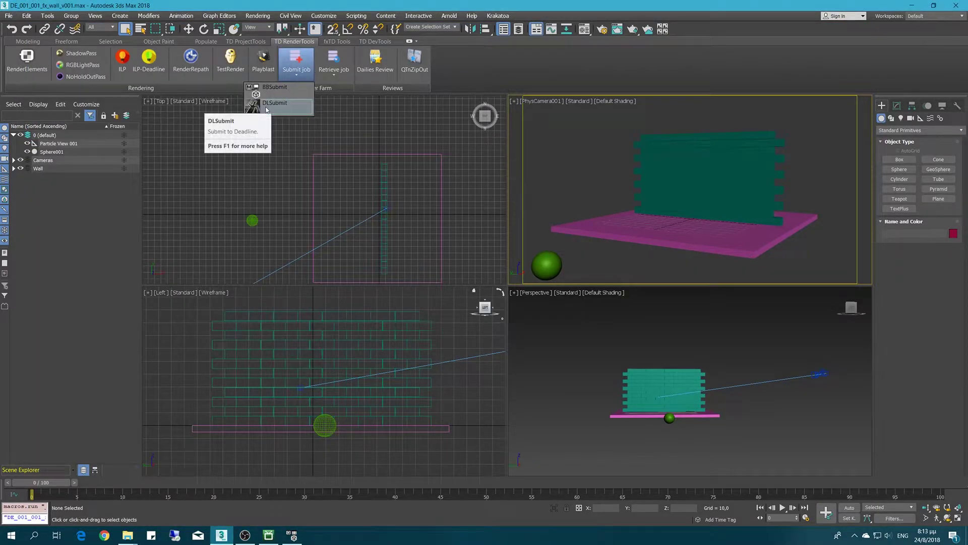
left_click(267, 104)
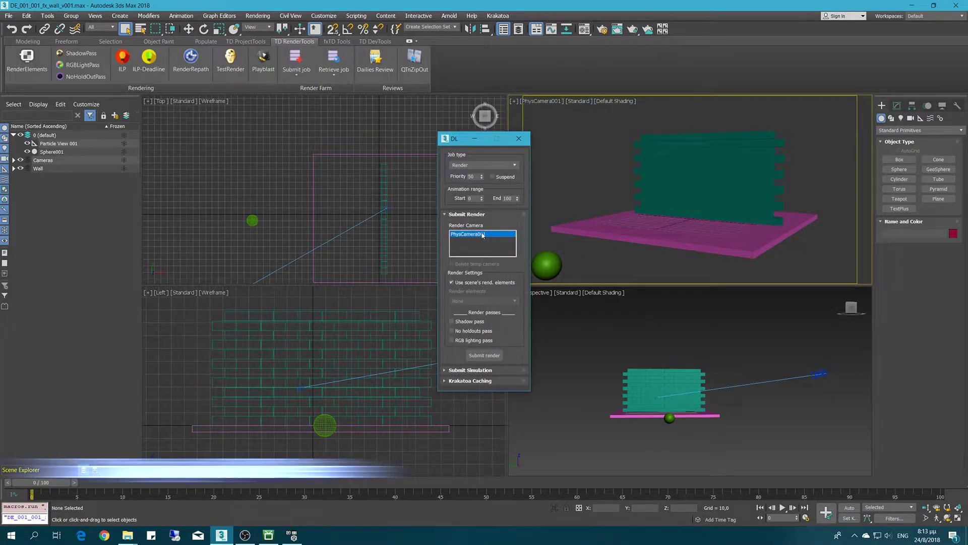
left_click(489, 358)
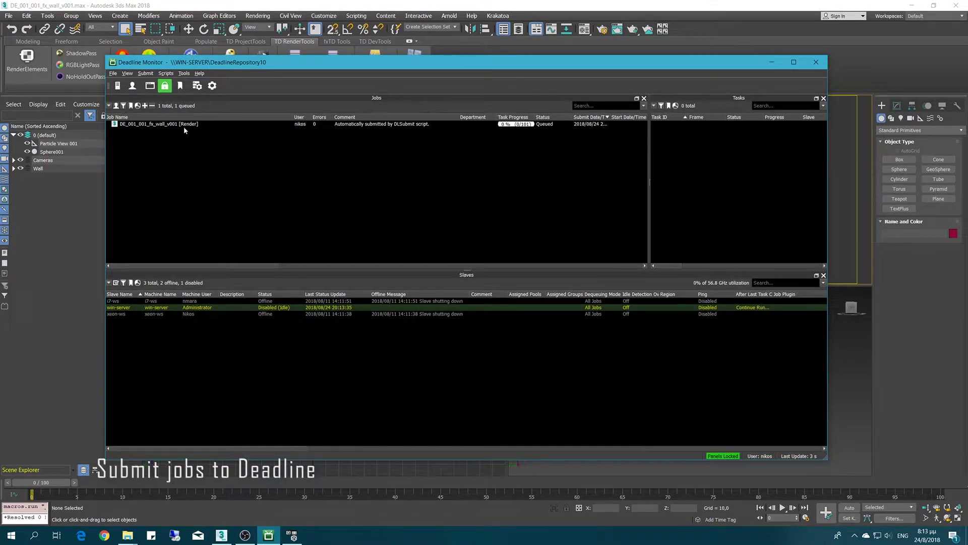
Step: Inspect the wall render job's 101 tasks, then open Dailies Review on the DEMO project
left_click(184, 127)
left_click(291, 157)
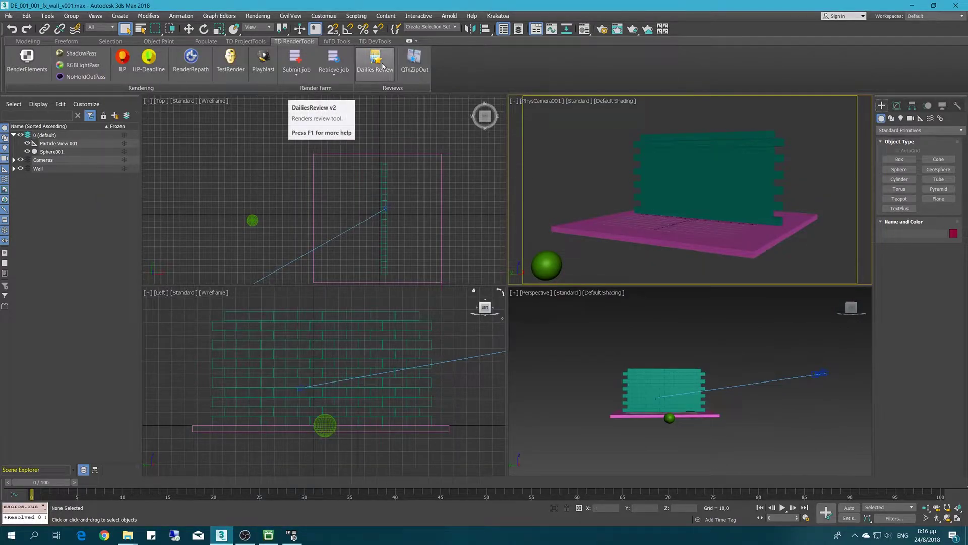
left_click(383, 66)
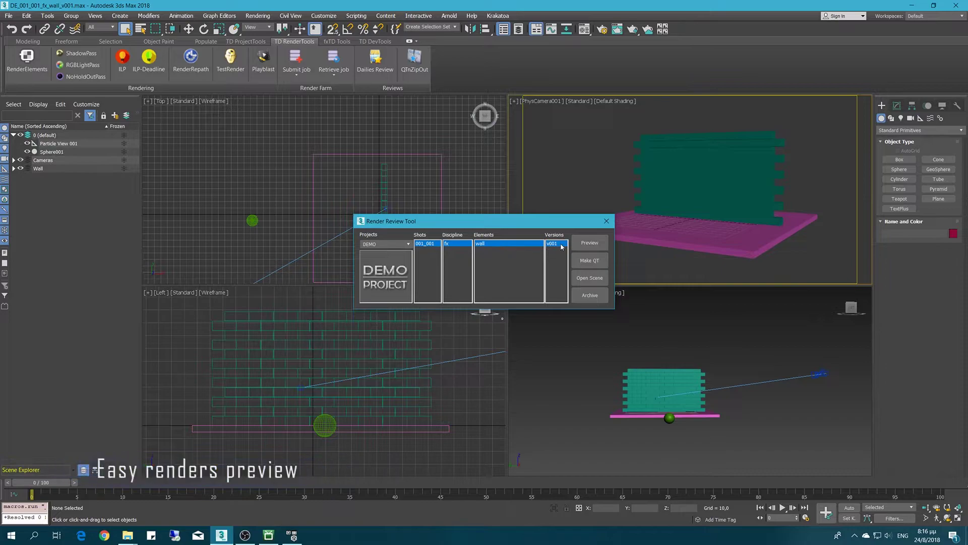
double_click(555, 245)
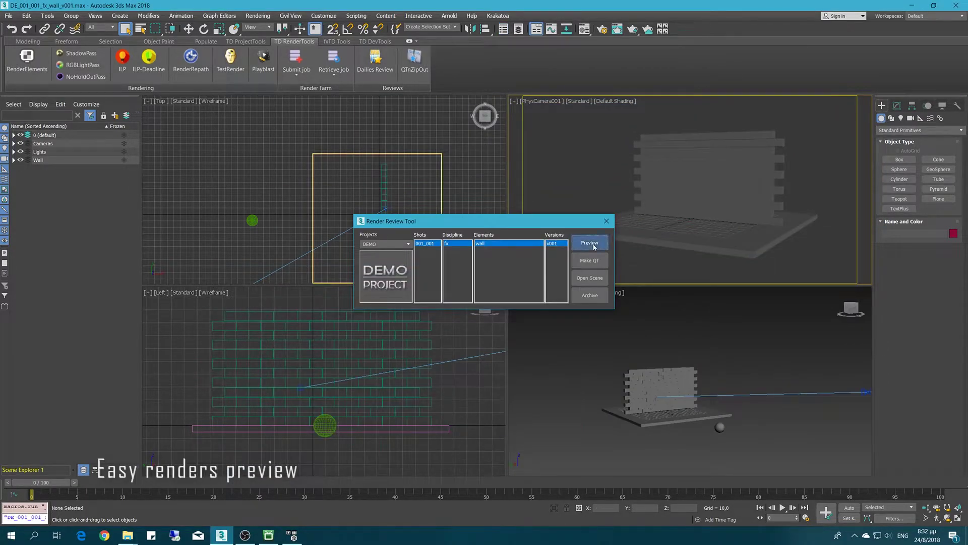
left_click(594, 246)
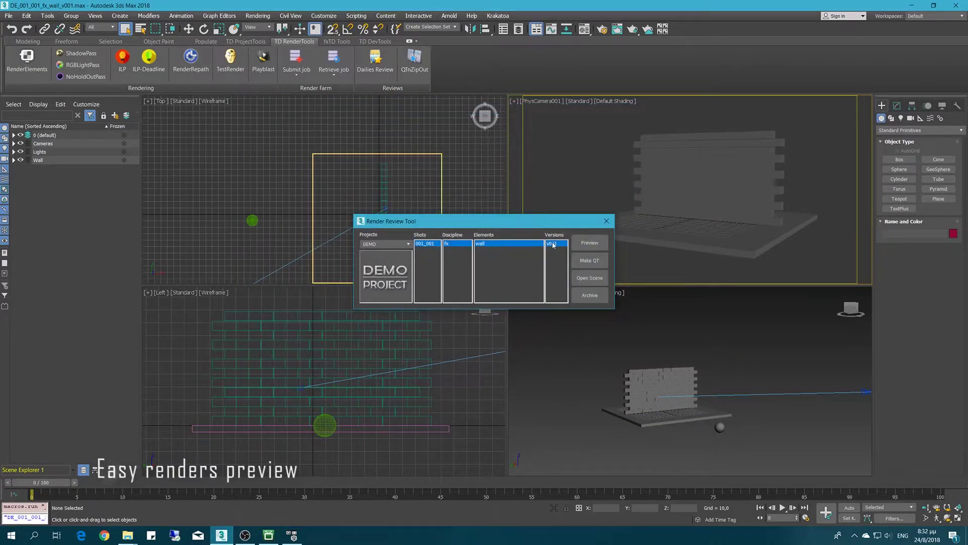
double_click(553, 245)
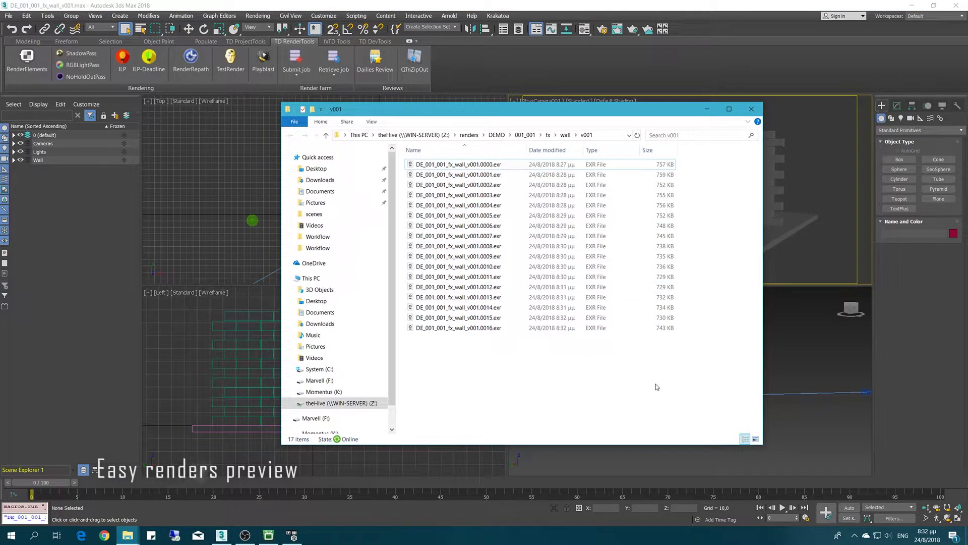
Step: Preview the CenturyB project's Destruction2017-DFB render
left_click(750, 112)
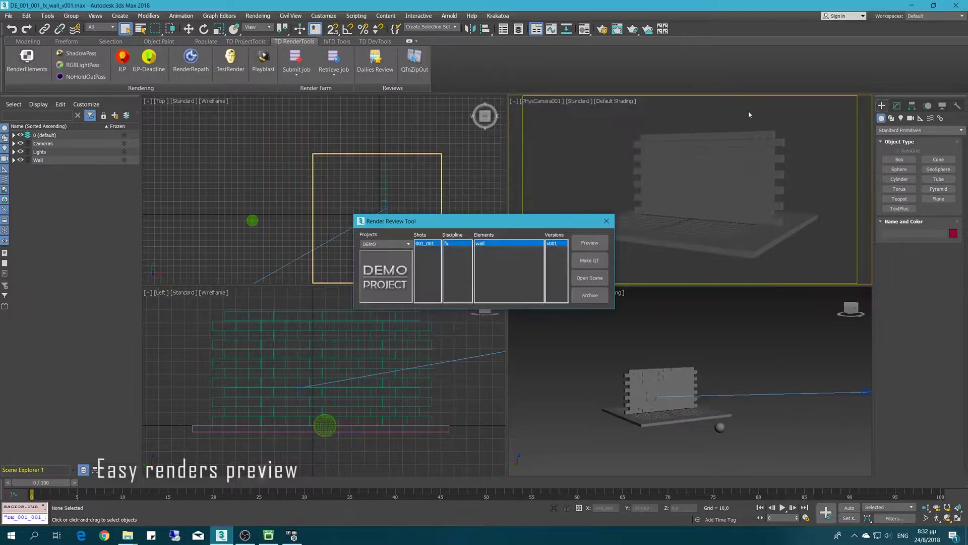
left_click(403, 245)
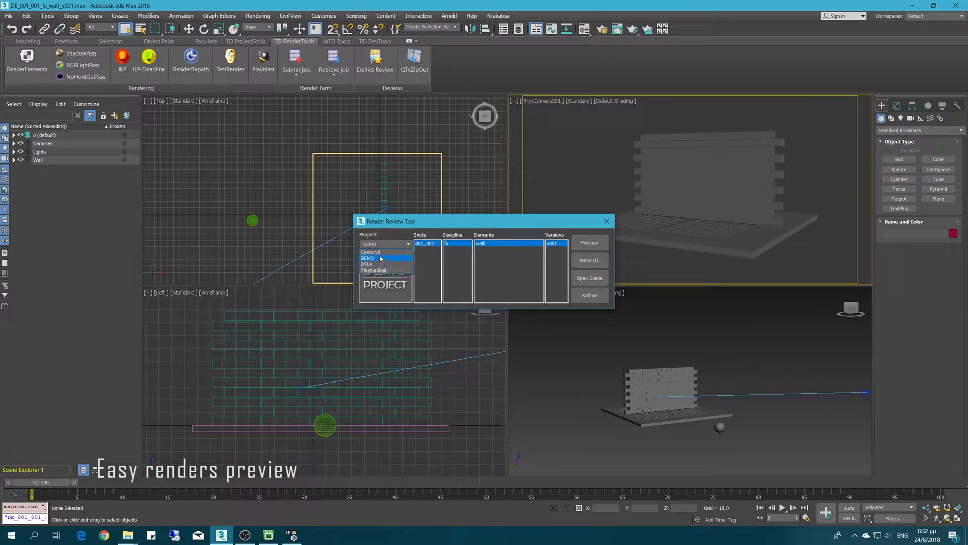
left_click(381, 253)
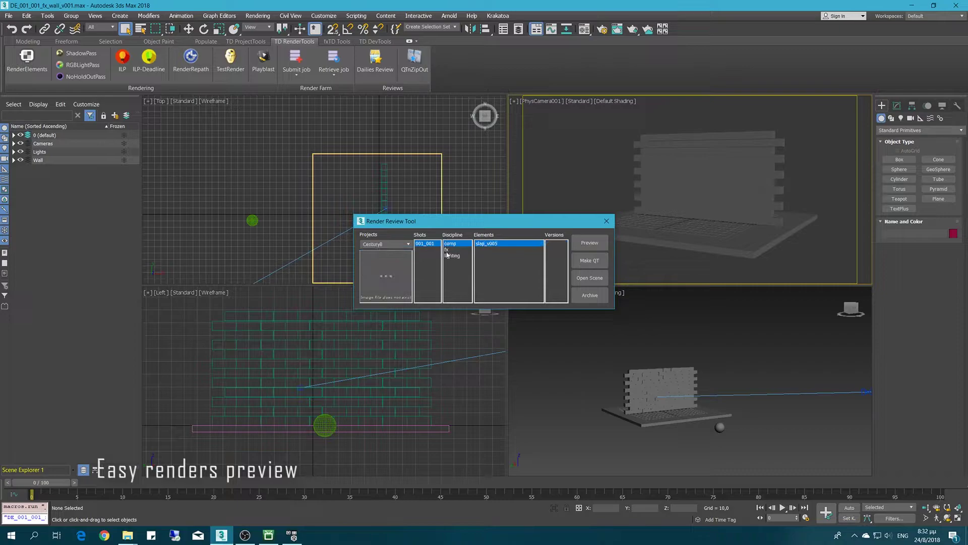
left_click(510, 261)
left_click(589, 243)
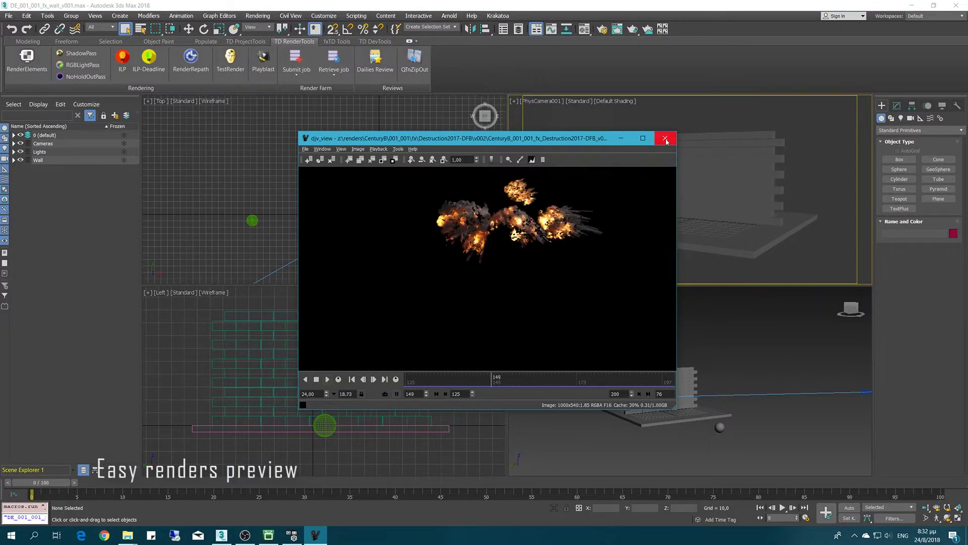
left_click(666, 138)
Step: Preview a PlasmaBlast render version that has frames, skipping the empty one
left_click(385, 244)
left_click(385, 271)
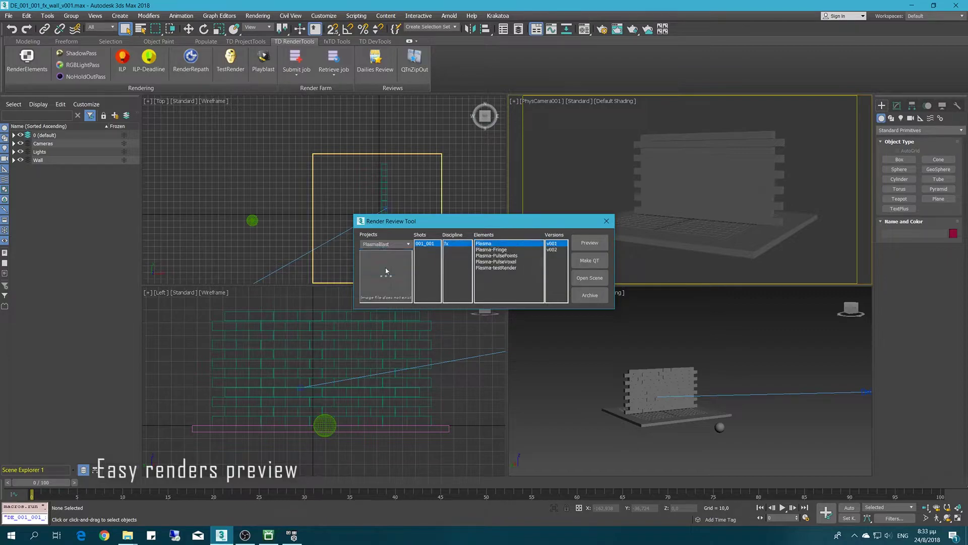
left_click(590, 244)
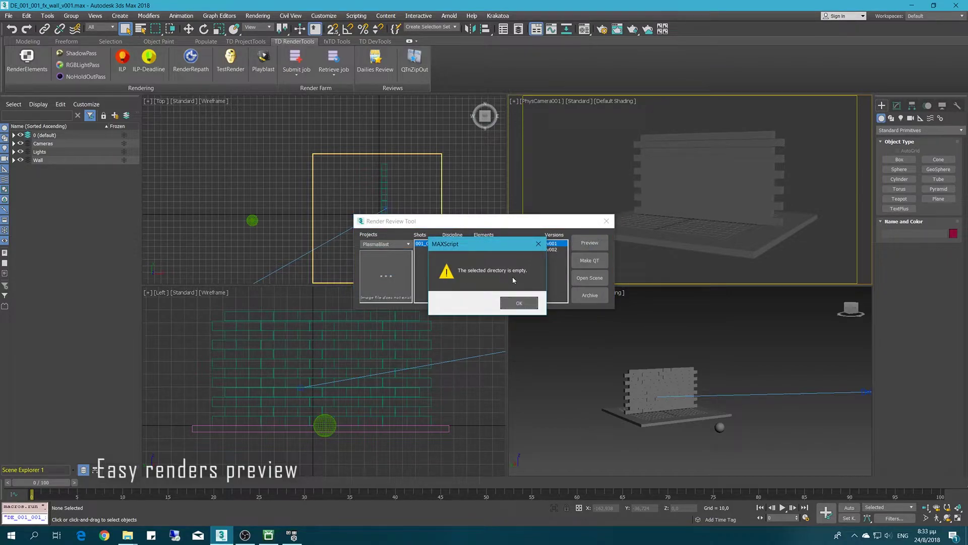
left_click(519, 303)
left_click(589, 242)
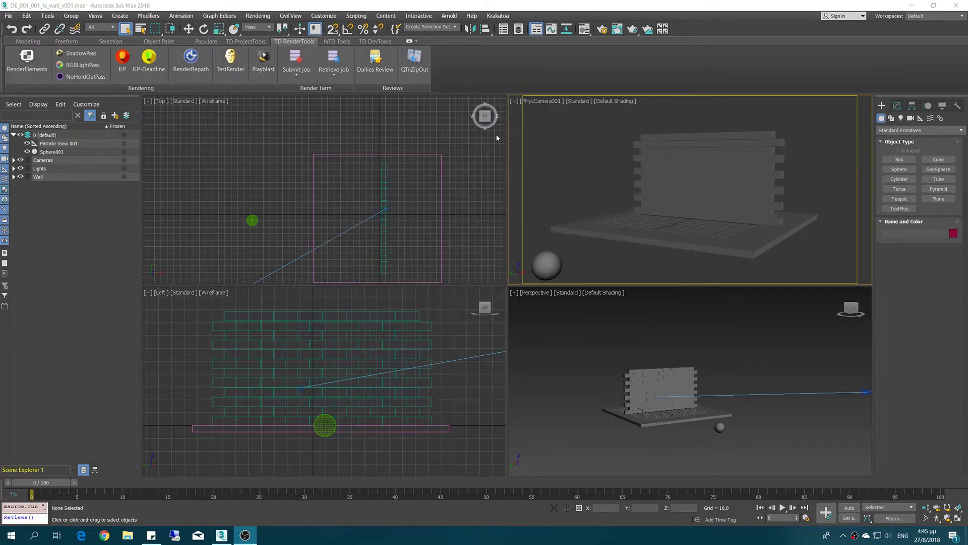
Step: Make a QuickTime of DEMO wall v001, then play the .mov and open its notes file
left_click(375, 59)
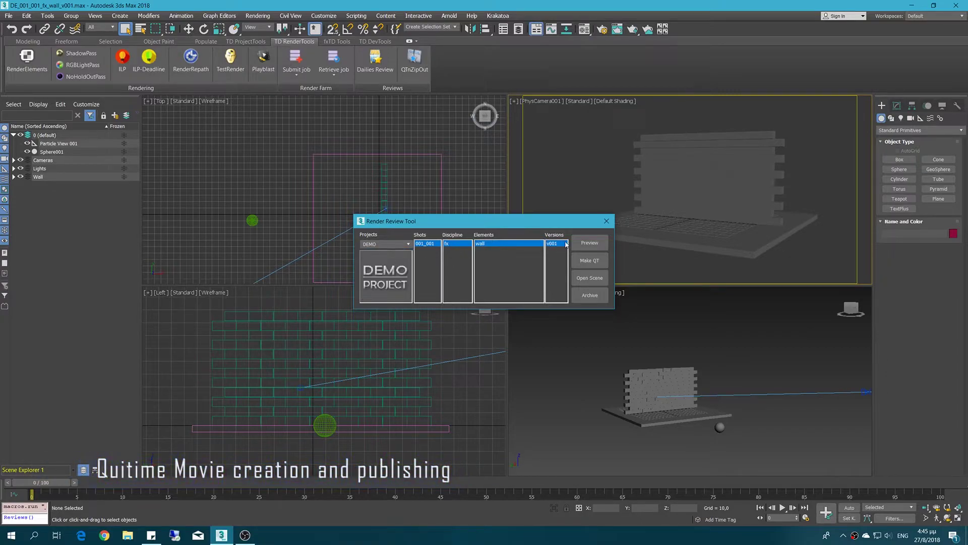
left_click(591, 260)
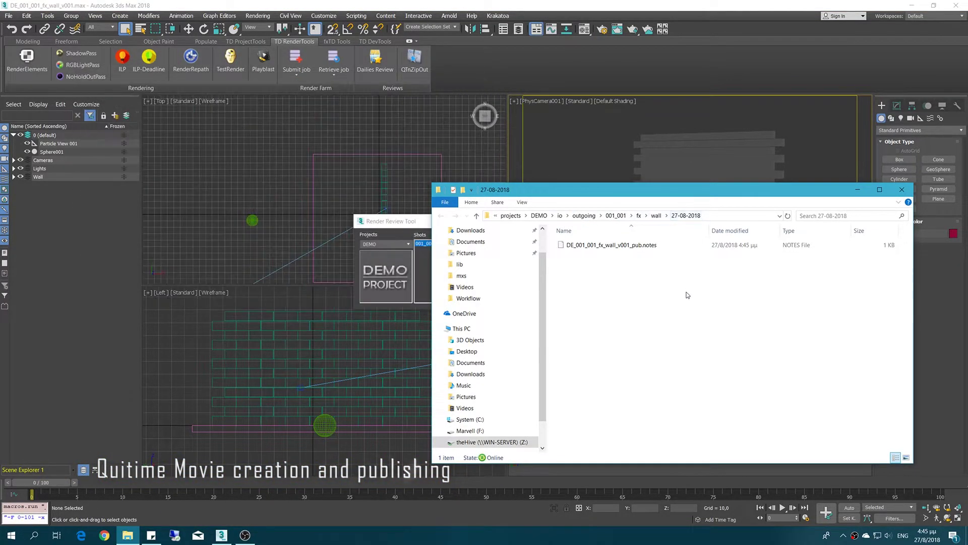
double_click(604, 245)
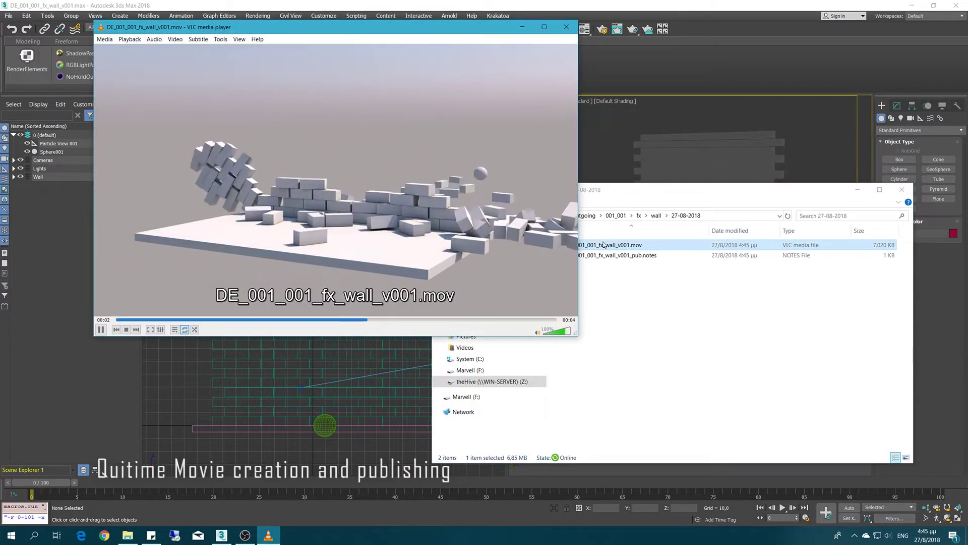
right_click(610, 255)
left_click(601, 281)
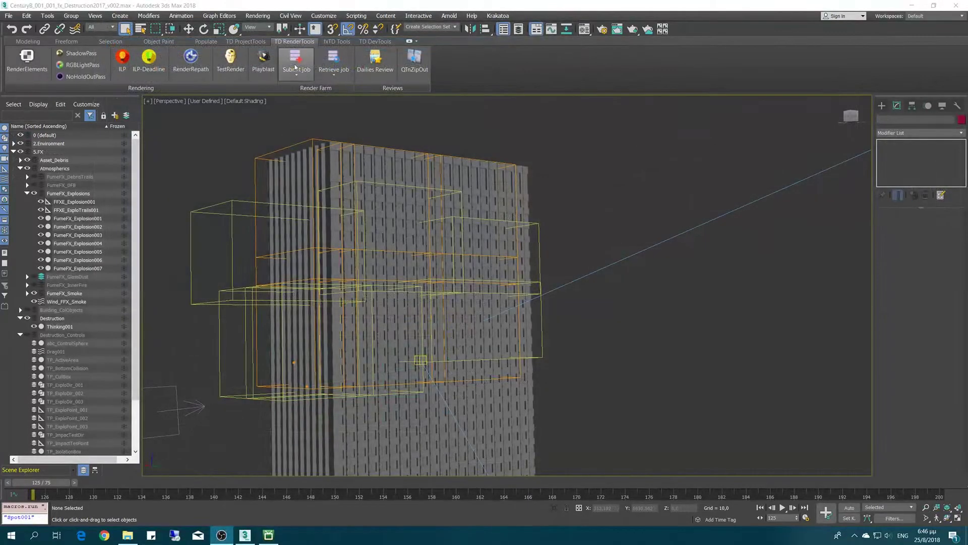
Step: Submit suspended FumeFX Sim jobs for the selected FumeFX_Explosion grids, frames 125–200, to Deadline
left_click(295, 68)
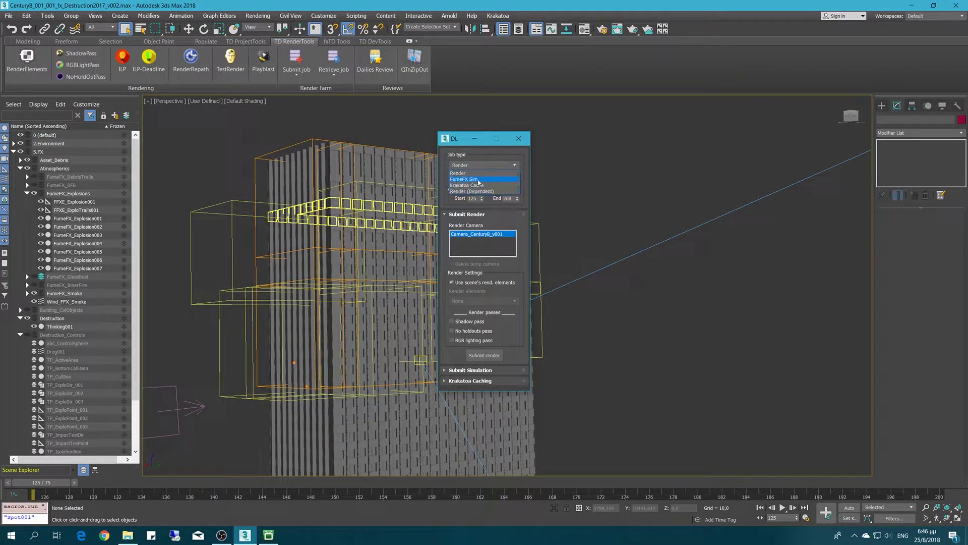
left_click(496, 260)
scroll(497, 267, "down", 3)
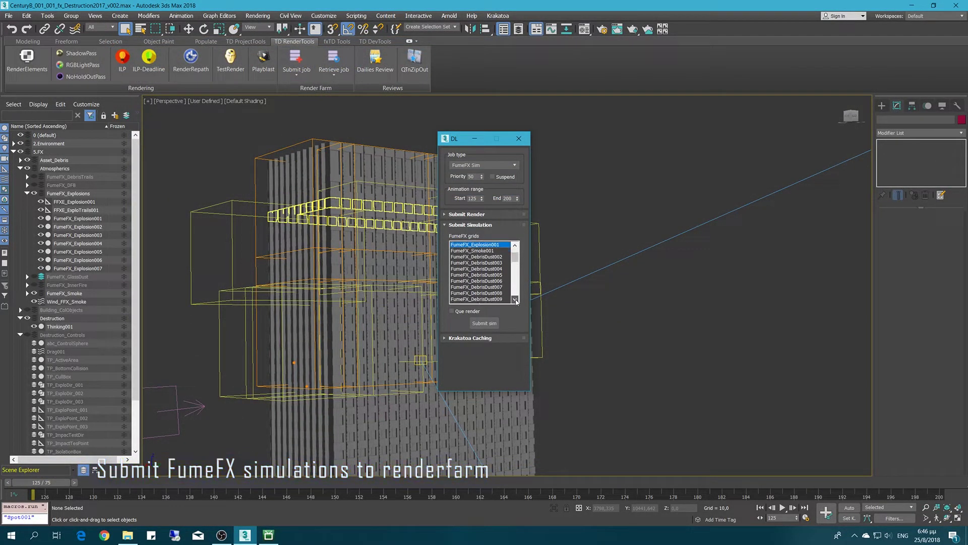
left_click(496, 268)
left_click_drag(496, 281, 497, 299)
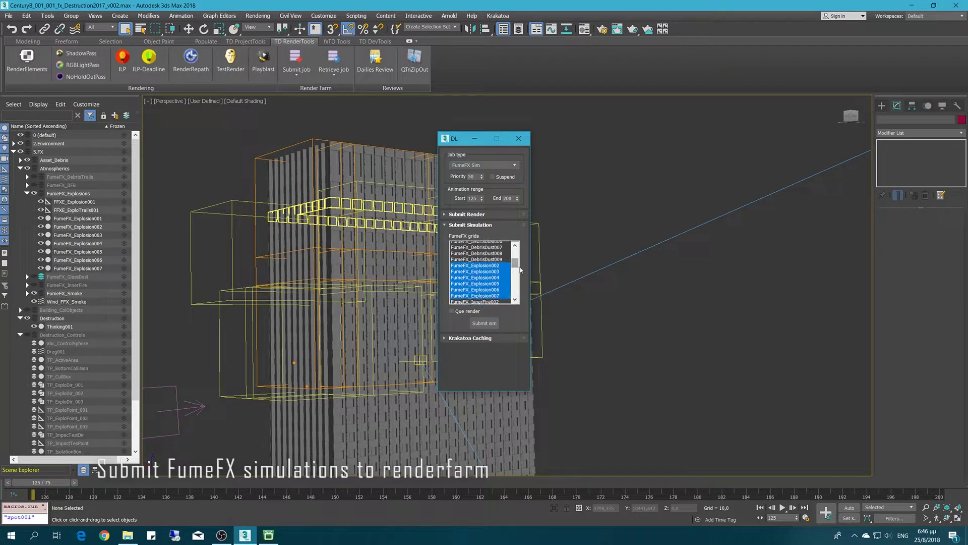
scroll(484, 272, "up", 3)
left_click(474, 257)
left_click(493, 177)
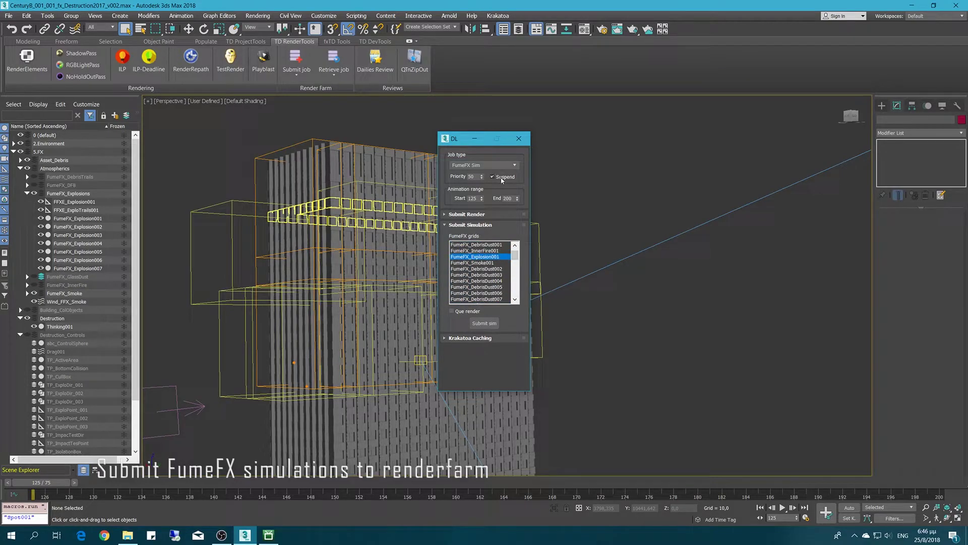
left_click(484, 323)
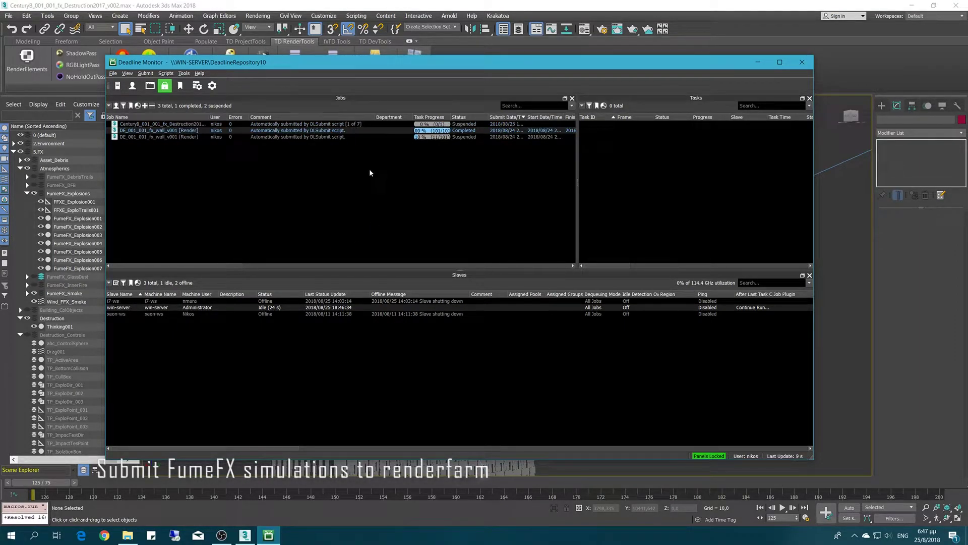
left_click_drag(209, 117, 311, 117)
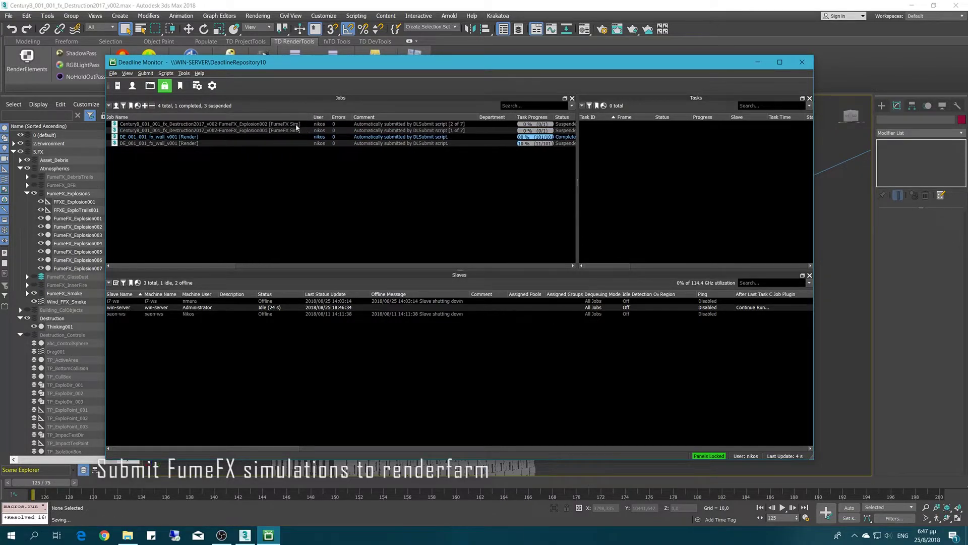
left_click_drag(578, 182, 604, 182)
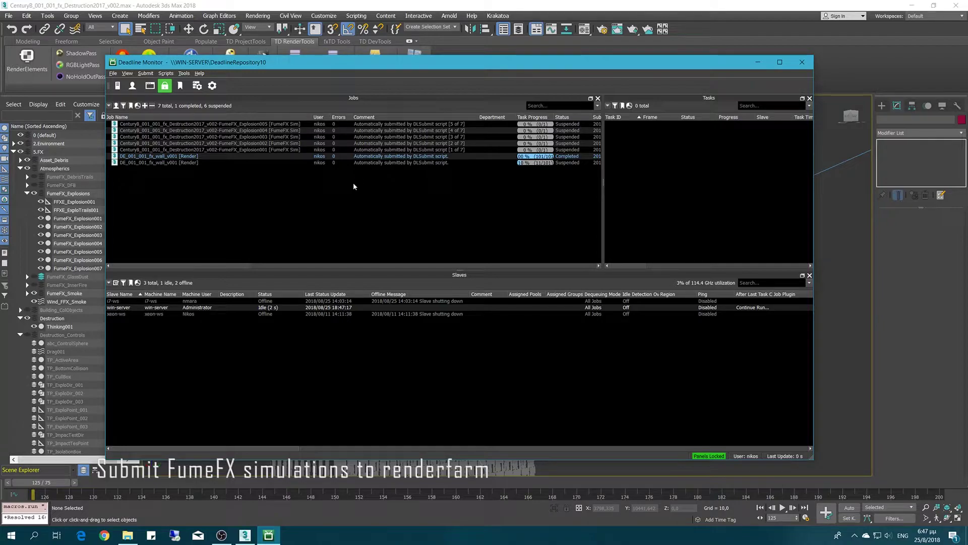
Step: Submit FumeFX_InnerFire002–005 sims to Deadline with Que render ticked
left_click(757, 66)
scroll(479, 273, "down", 3)
left_click(474, 245)
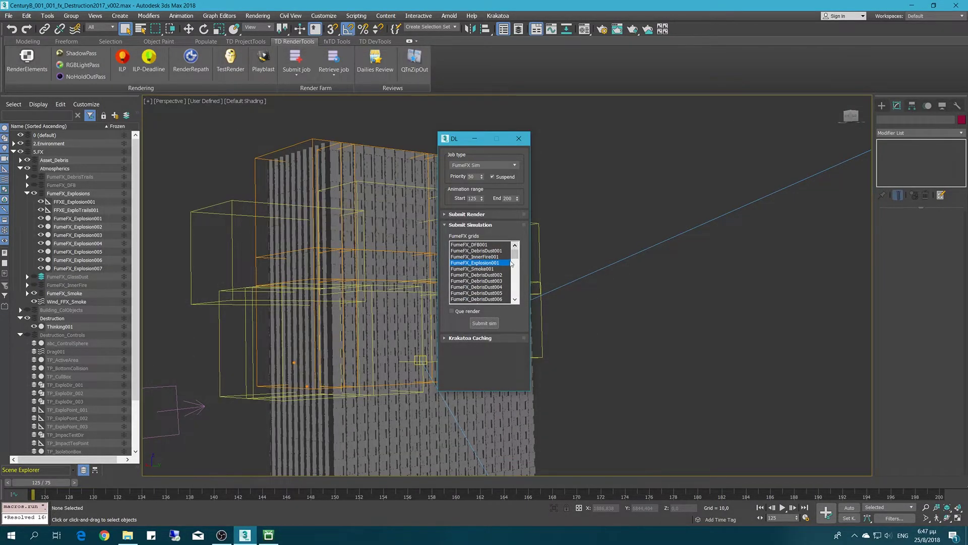
left_click(474, 275, "shift")
key("Down")
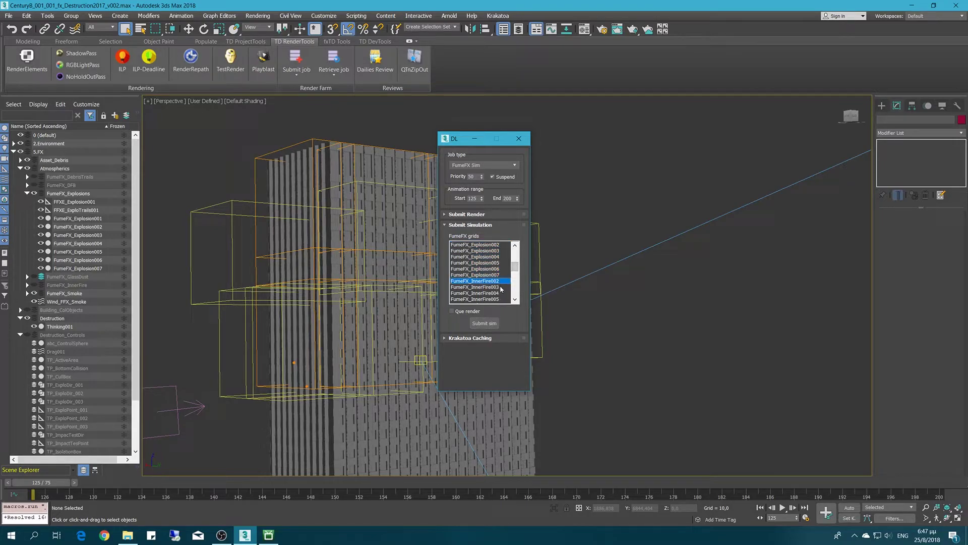
scroll(517, 270, "down", 1)
left_click_drag(500, 269, 499, 281)
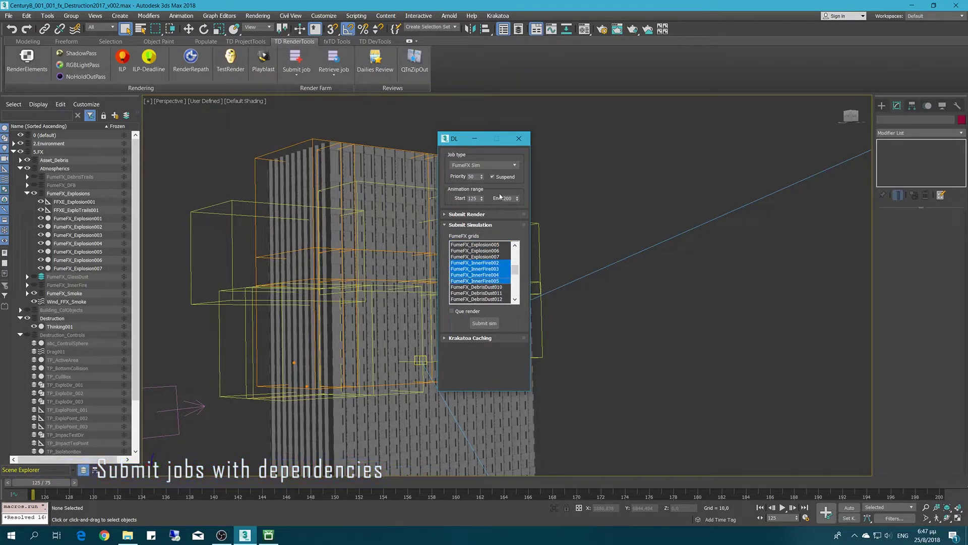
left_click(476, 324)
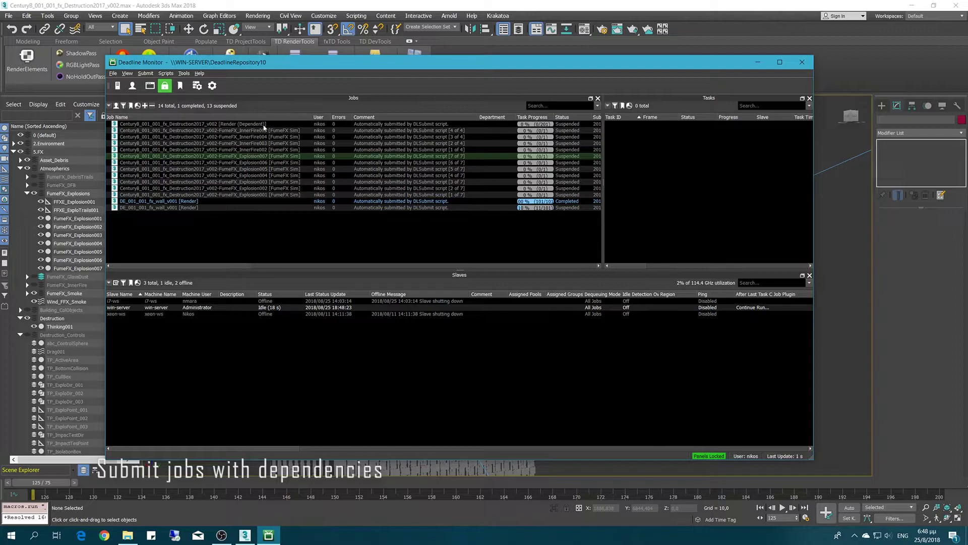
Step: Check the dependent render job's Dependencies list Explosion001–004 sims, then minimize Deadline Monitor
double_click(237, 124)
left_click(236, 149)
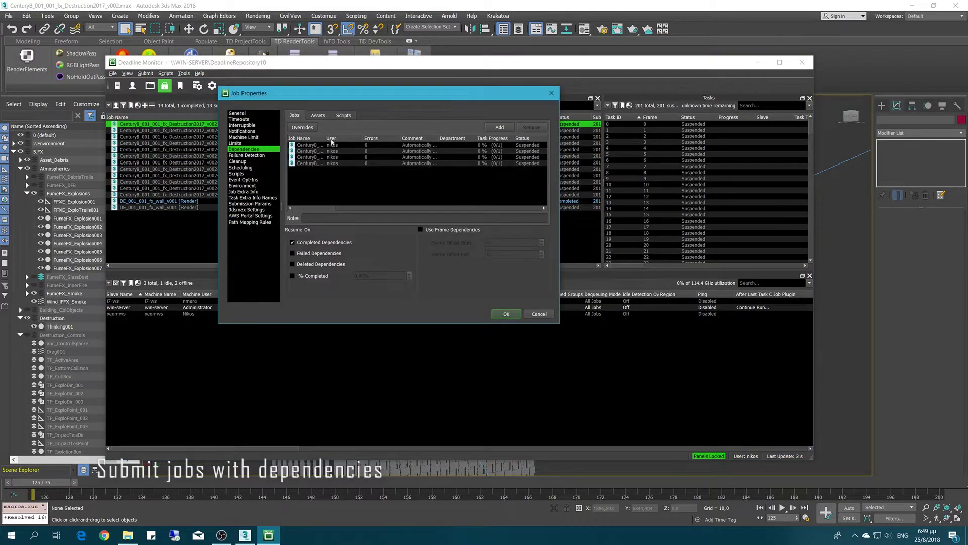
left_click_drag(326, 139, 491, 153)
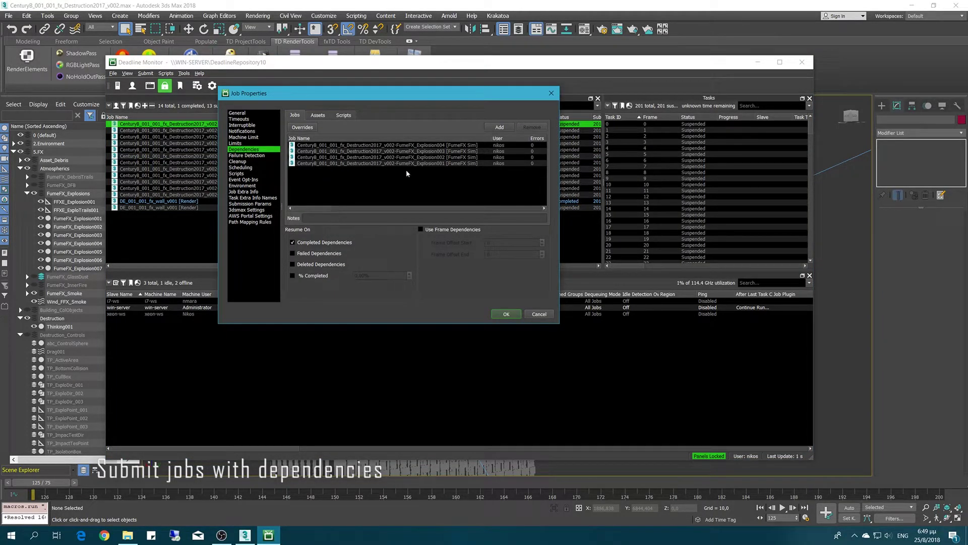
left_click_drag(560, 197, 768, 216)
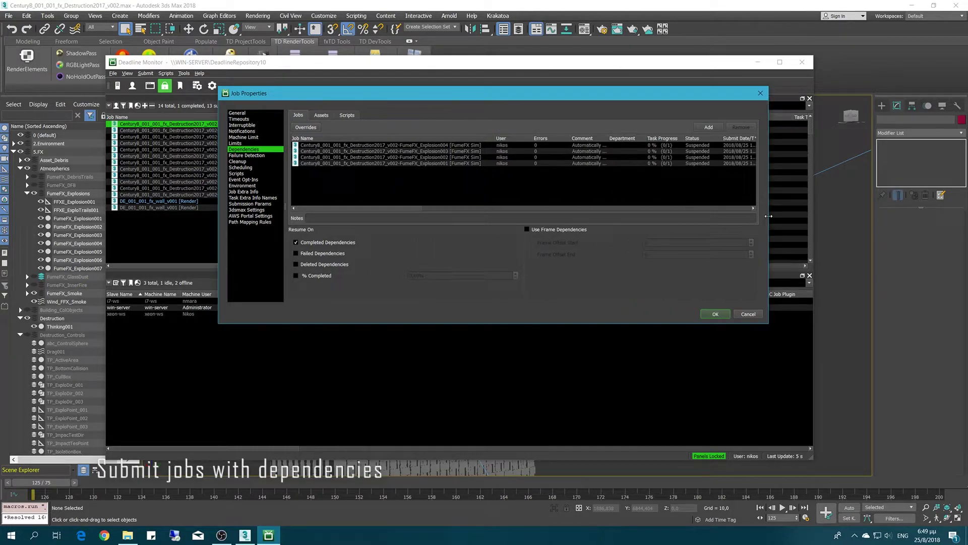
left_click(749, 314)
left_click(757, 62)
Step: Repath the FumeFX_Explosion004 cache to Local with FFX Repath
left_click(346, 44)
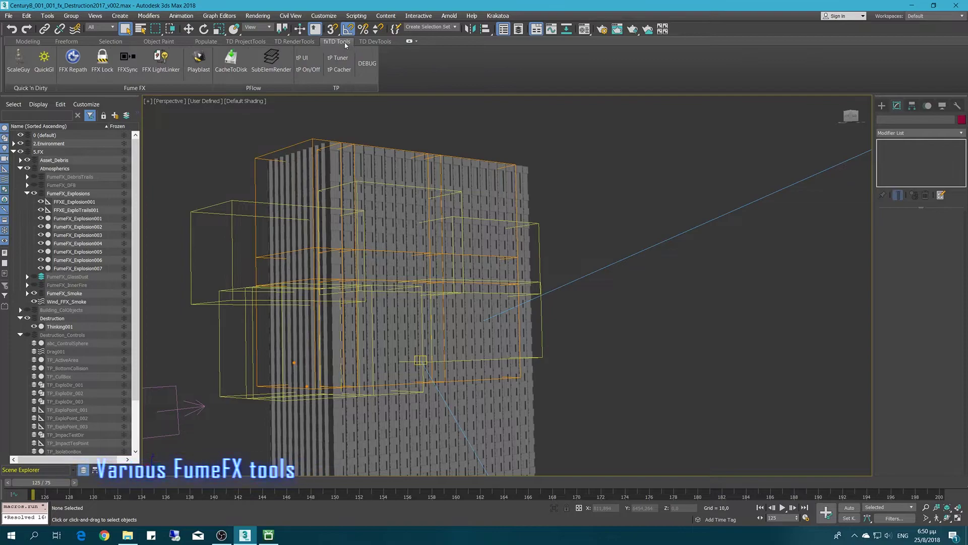
left_click(64, 72)
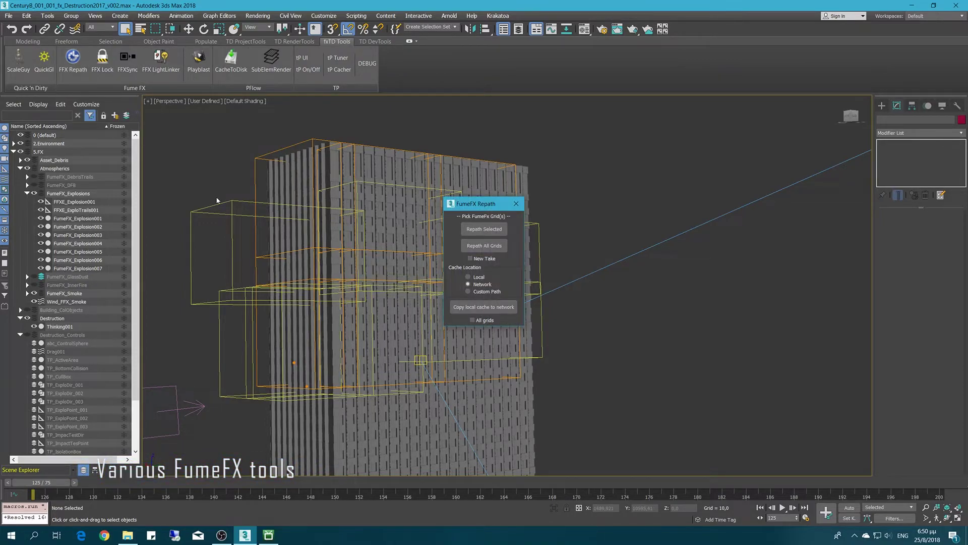
left_click(76, 243)
left_click(907, 229)
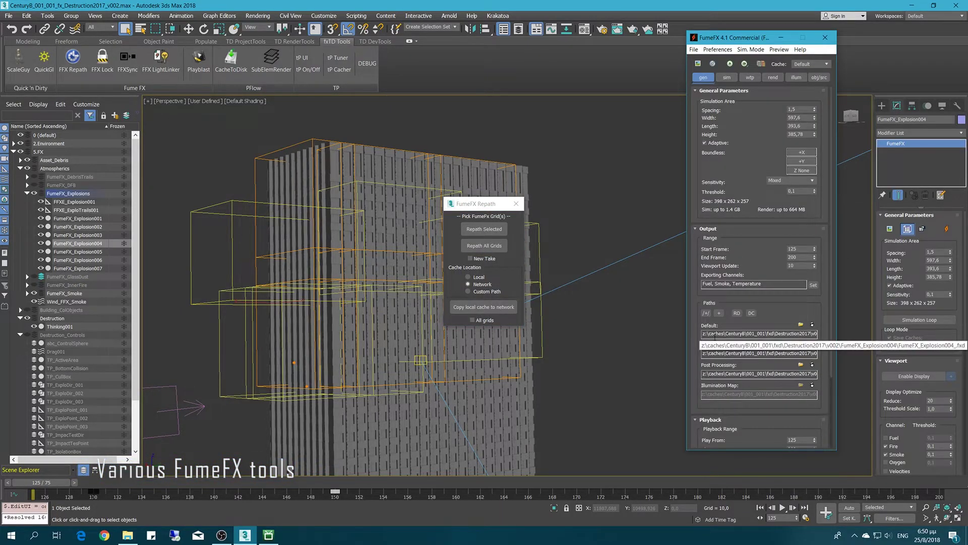
left_click(468, 277)
left_click(484, 228)
left_click(510, 303)
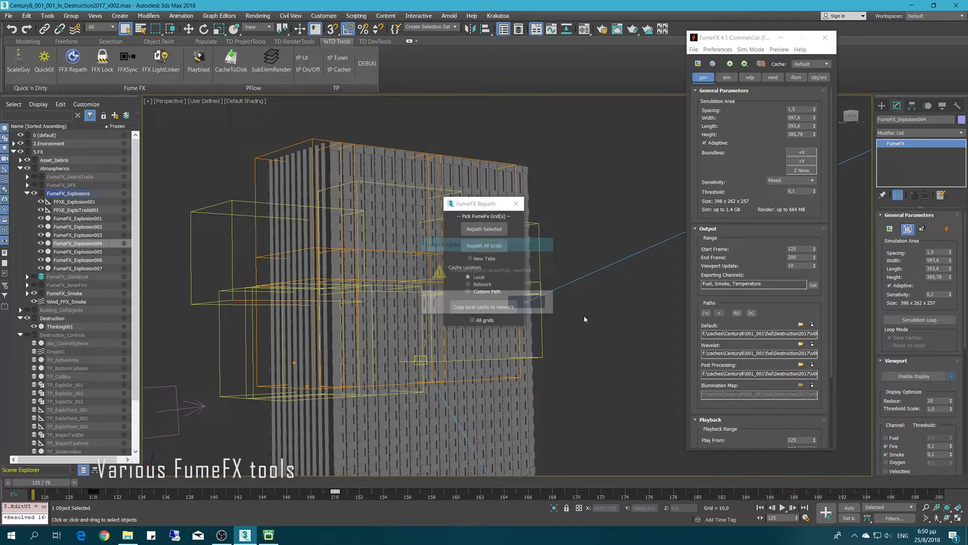
Step: Repath FumeFX_Explosion001 through Explosion007 caches to Local and open FX LightLinker
left_click(77, 218)
left_click(103, 268, "shift")
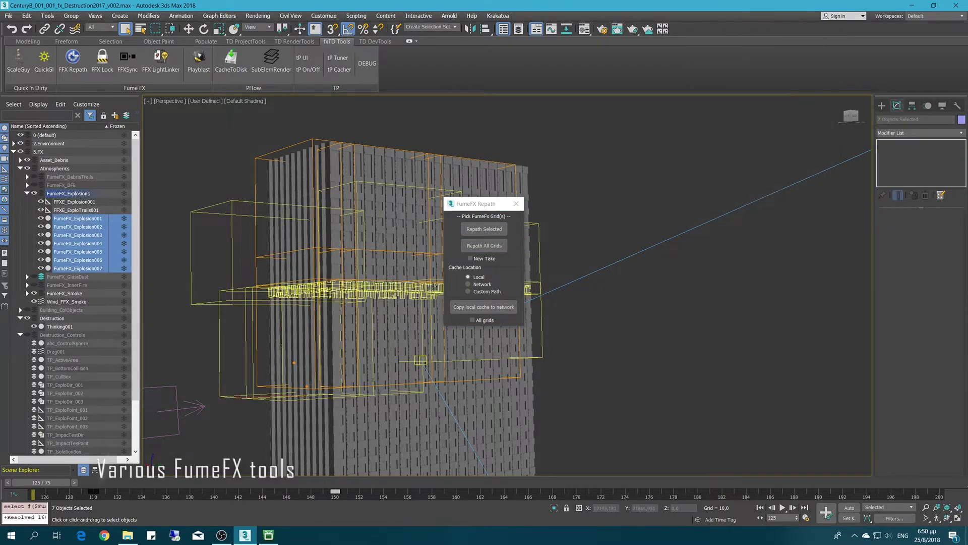
left_click(484, 229)
left_click(528, 303)
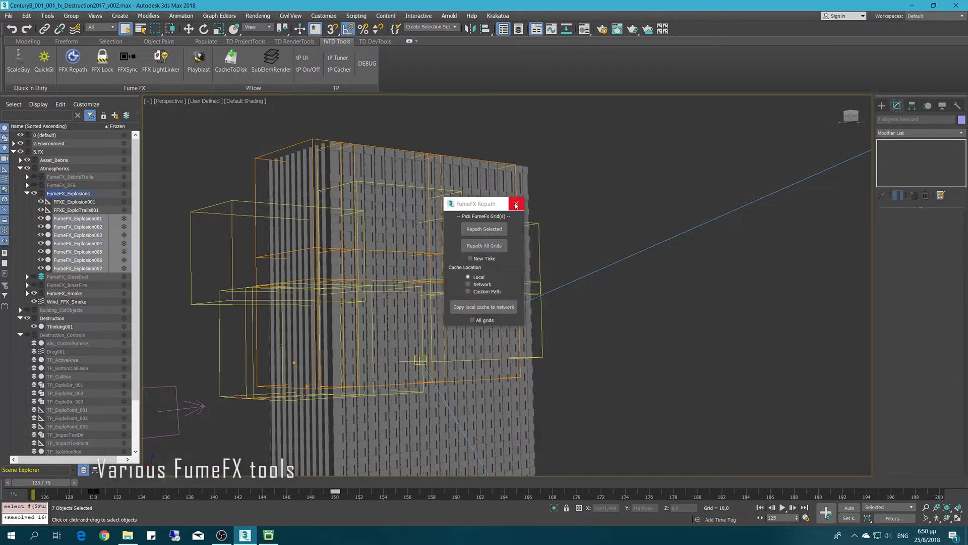
left_click(516, 203)
left_click(160, 60)
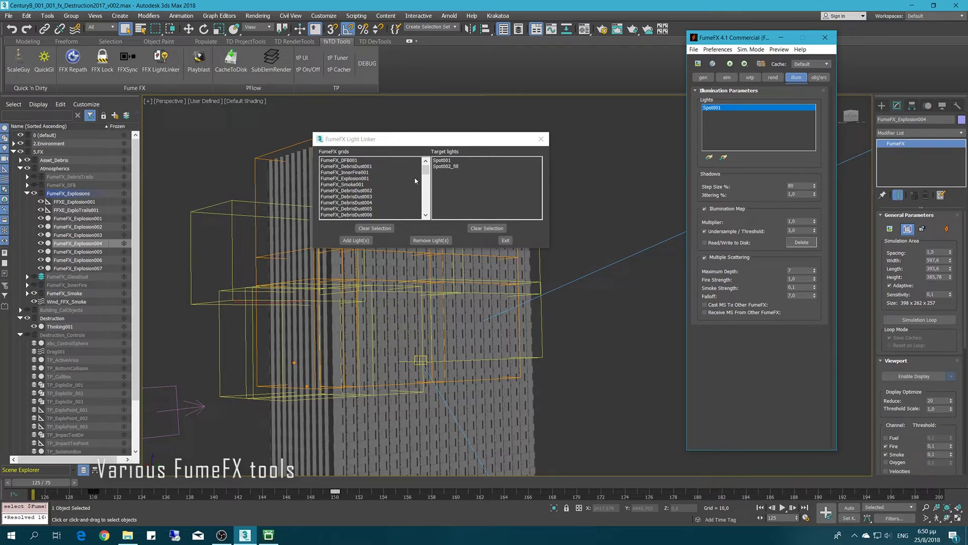
Step: Link Spot001 and Spot002_fill to FumeFX_Explosion004
scroll(416, 182, "down", 3)
scroll(419, 188, "down", 3)
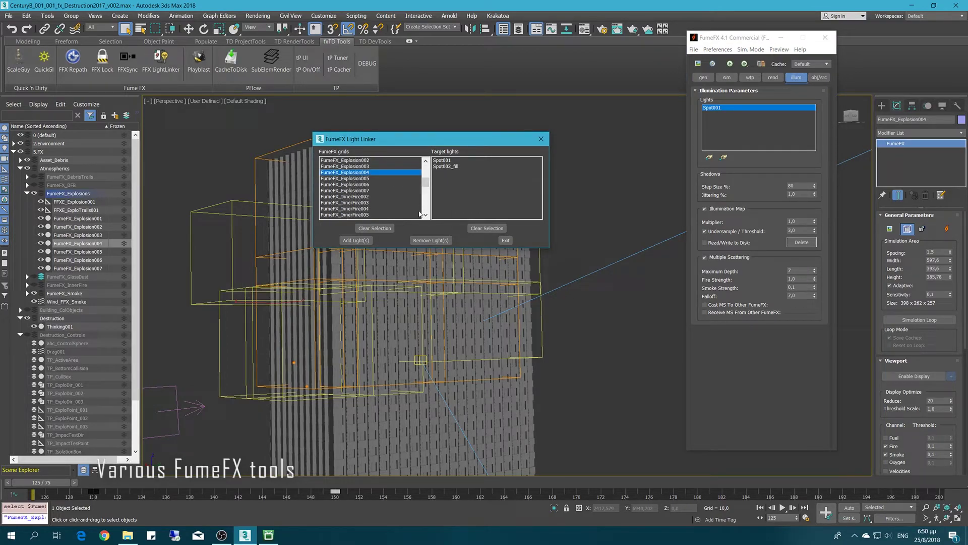
left_click(448, 160)
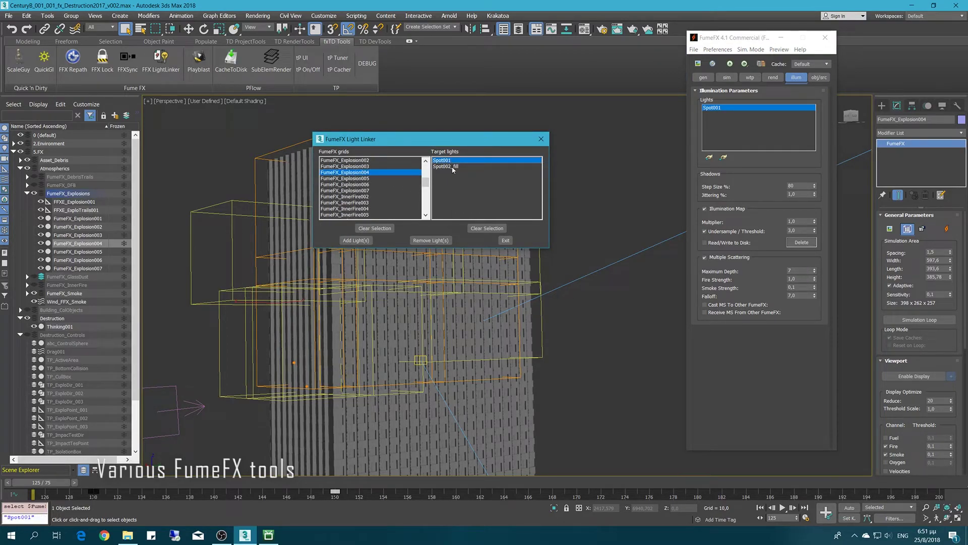
left_click(356, 240)
left_click(363, 172)
left_click(356, 240)
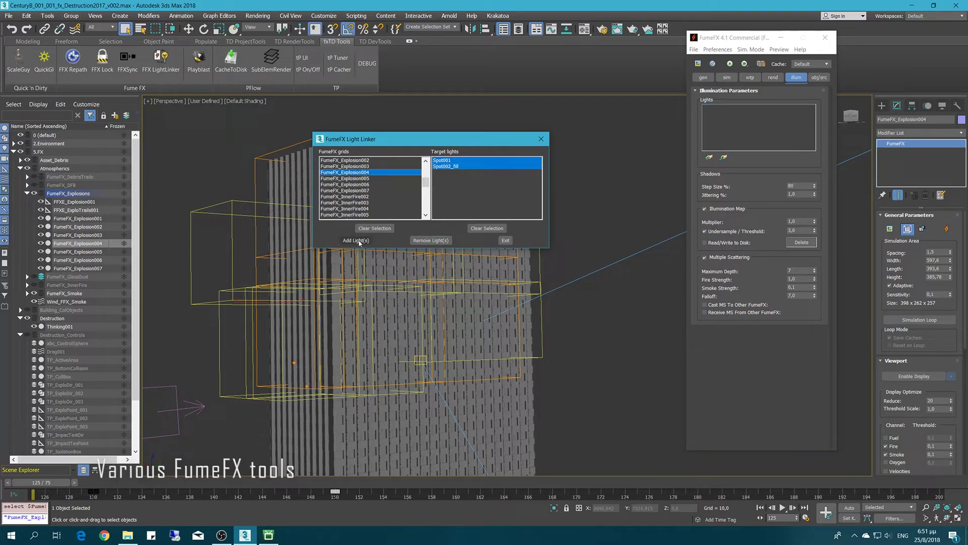
Step: Remove Spot002_fill from FumeFX_Explosion004 and exit the light linker
left_click(445, 160)
left_click(361, 172)
left_click(446, 167)
left_click(431, 240)
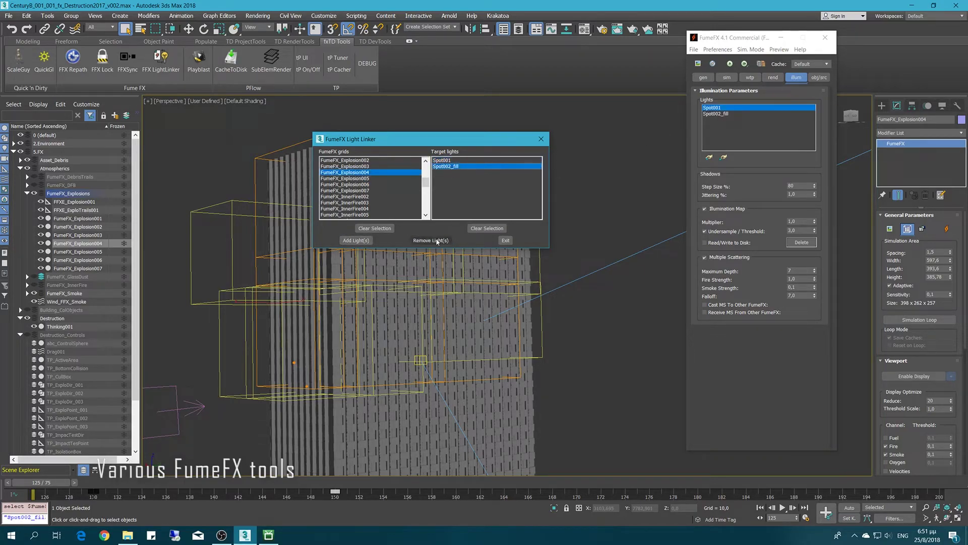
left_click(505, 240)
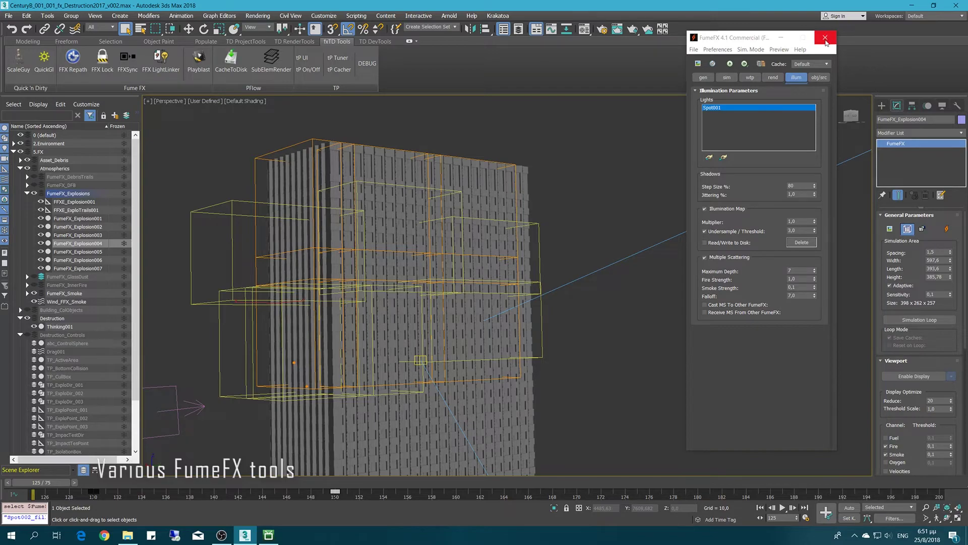
left_click(826, 36)
Step: With FFXSync, sync Dimensions from source grid FumeFX_Explosion004 to grids Explosion001–Explosion007
left_click(127, 58)
left_click_drag(476, 184, 679, 107)
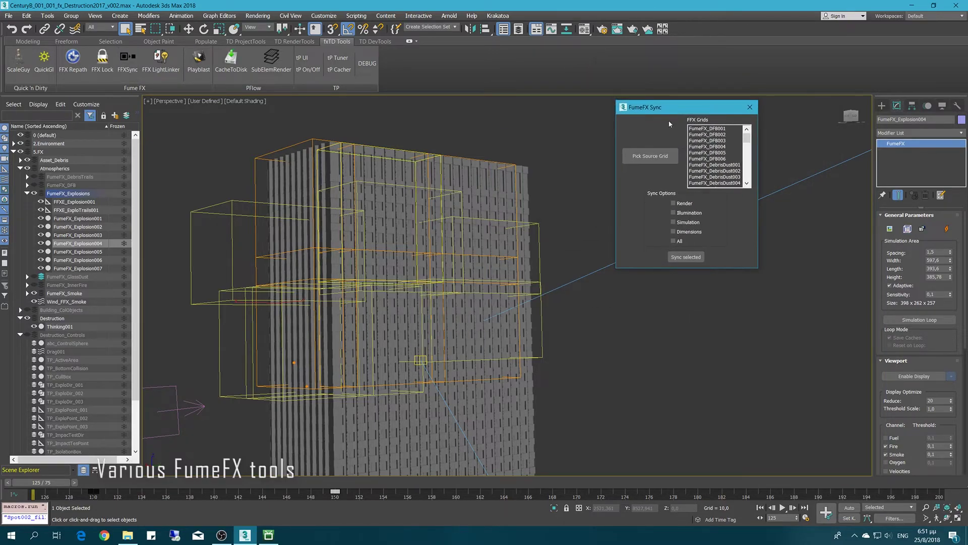
left_click(651, 156)
left_click(200, 208)
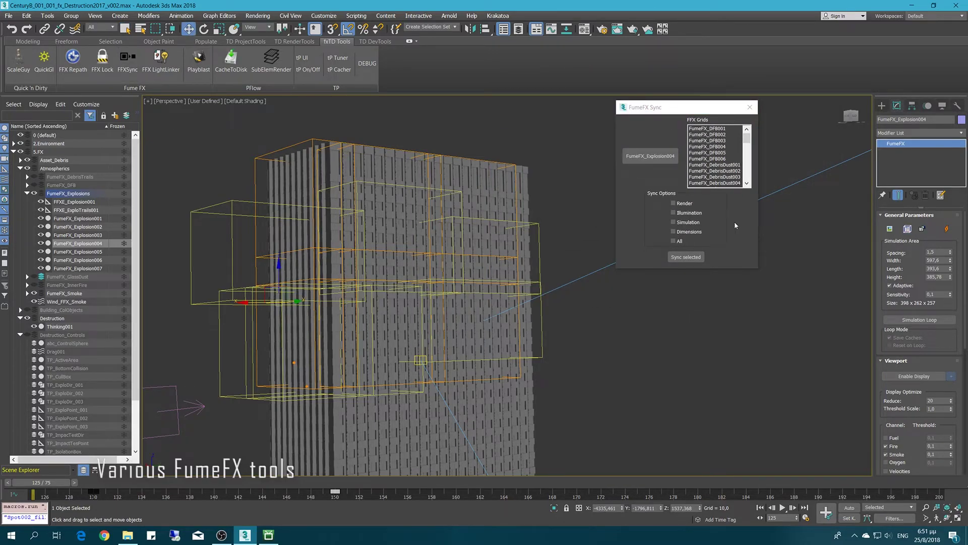
scroll(734, 138, "down", 4)
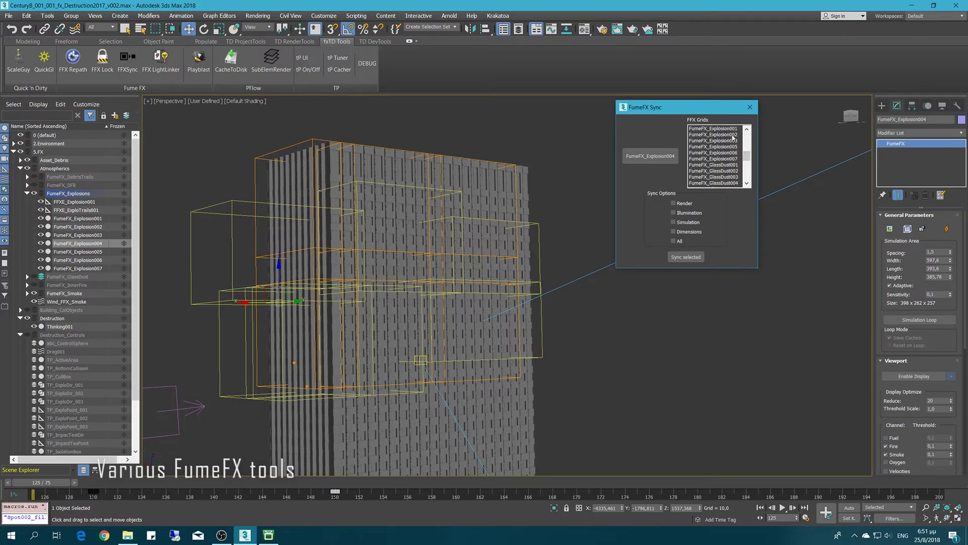
left_click_drag(734, 129, 736, 159)
left_click(672, 231)
left_click(686, 256)
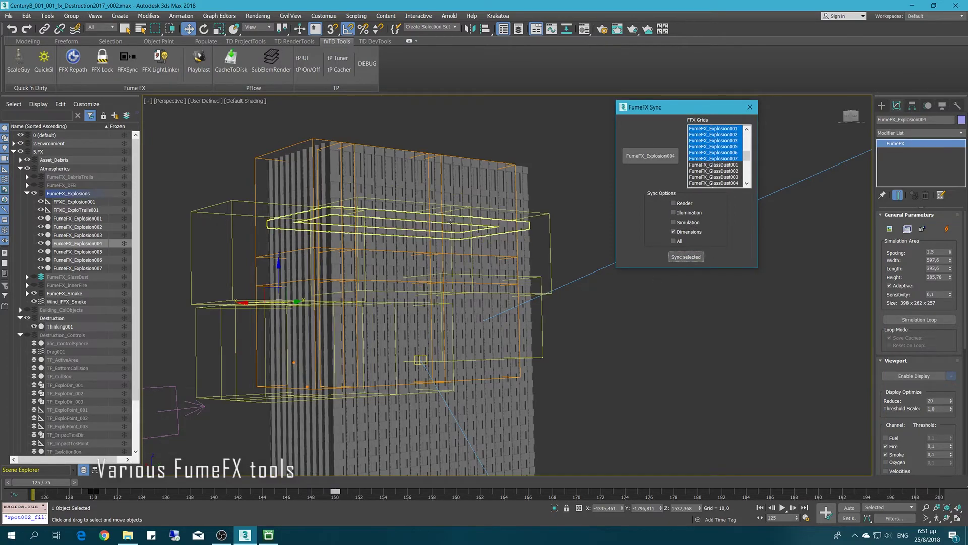
left_click(750, 107)
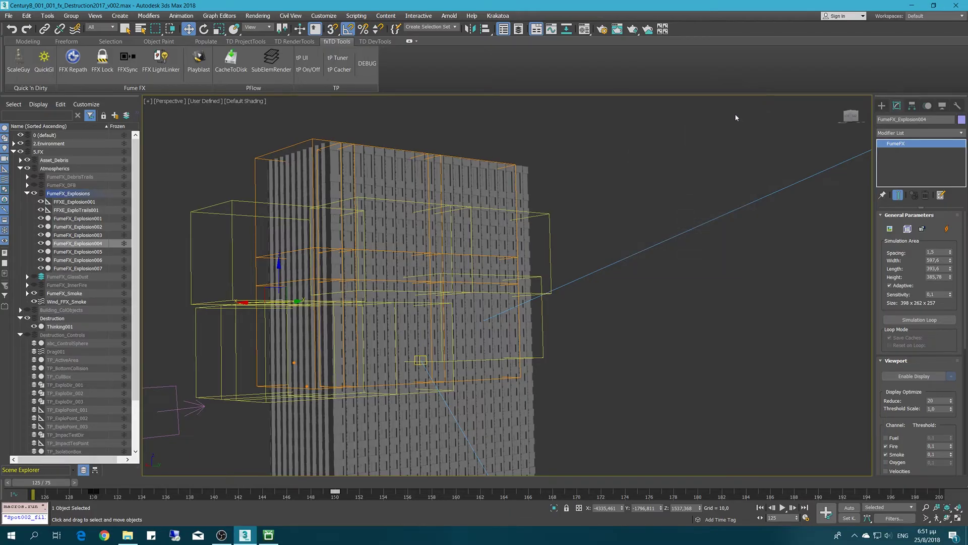